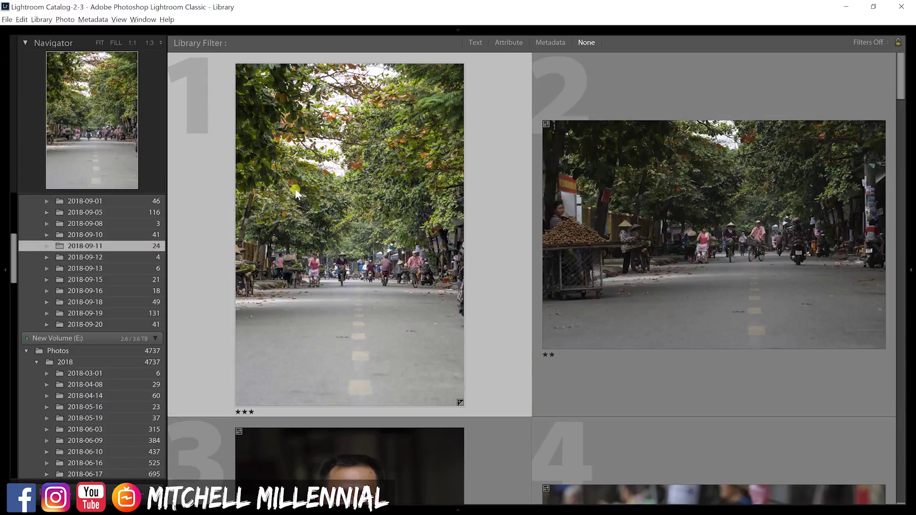
Filter the Library grid by rating to show only photos with two stars or more
left_click(882, 43)
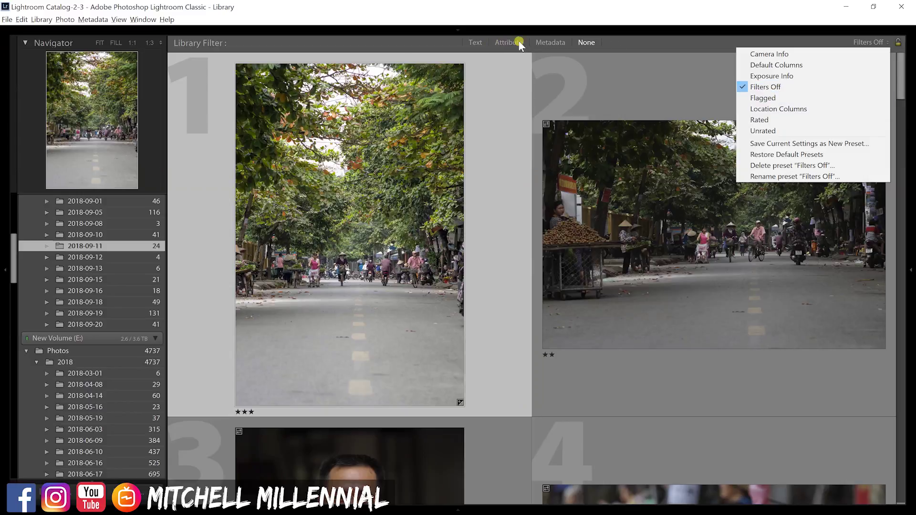
left_click(563, 49)
left_click(488, 47)
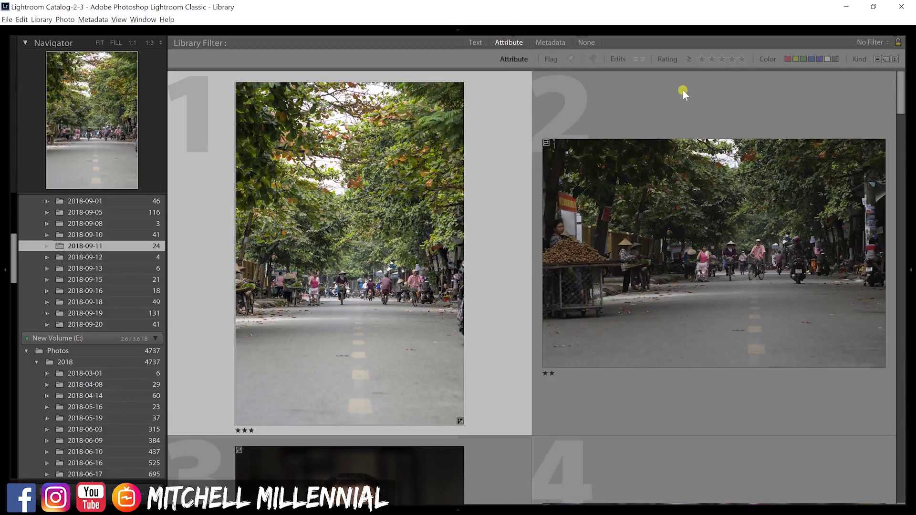
left_click(690, 60)
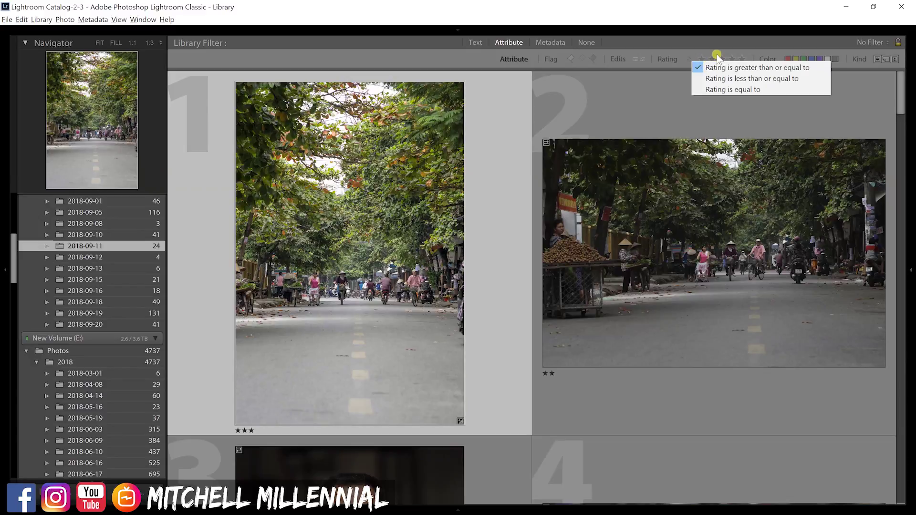
left_click(713, 58)
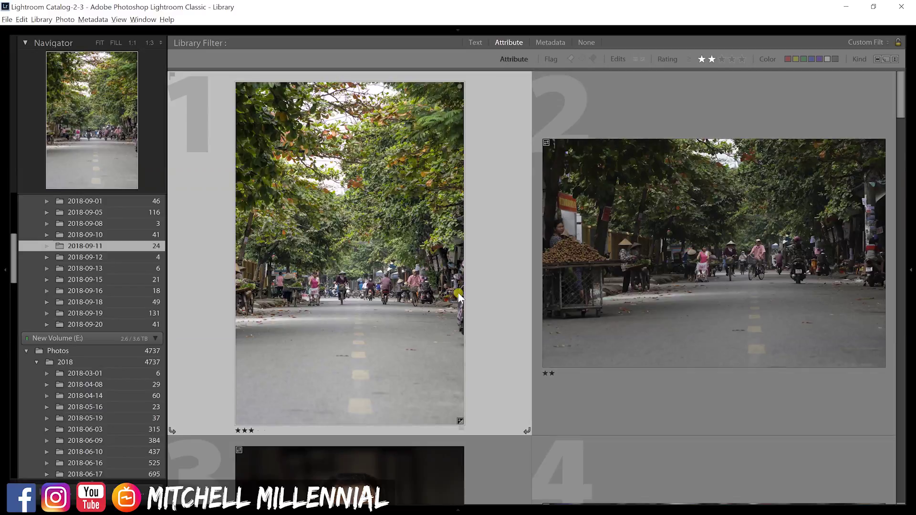
Look through the filtered shots and select the photo of the three laughing women
scroll(428, 177, "down", 6)
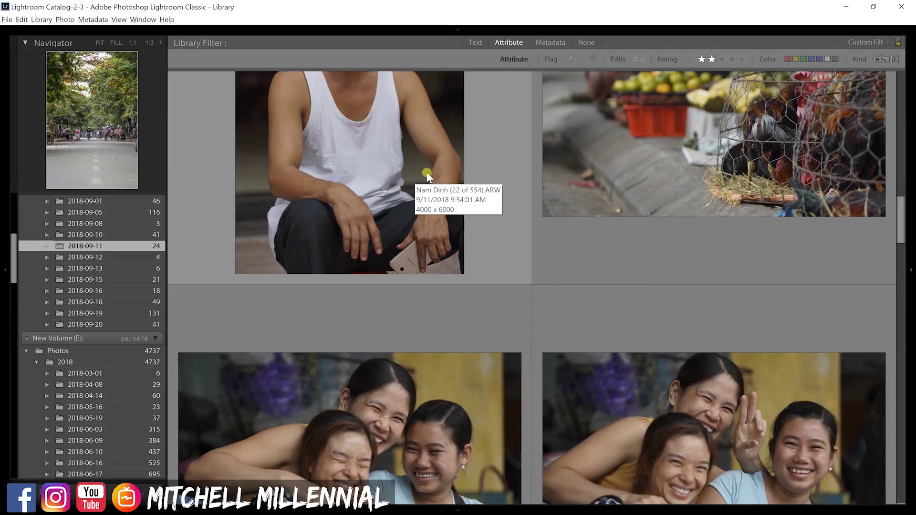
scroll(427, 174, "down", 7)
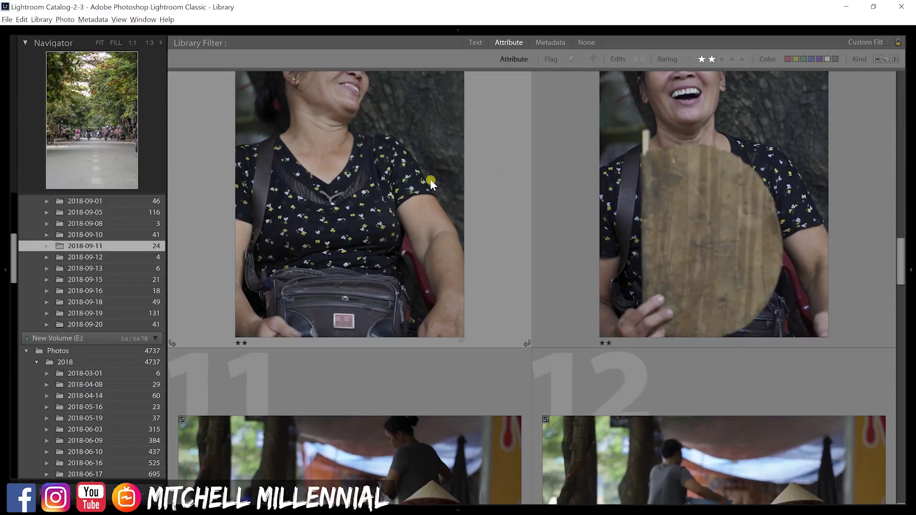
scroll(430, 179, "up", 20)
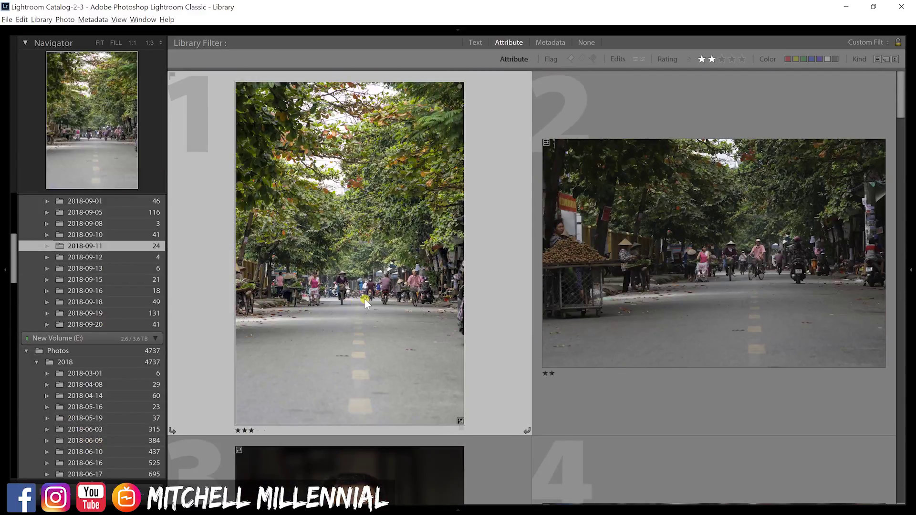
scroll(124, 394, "down", 5)
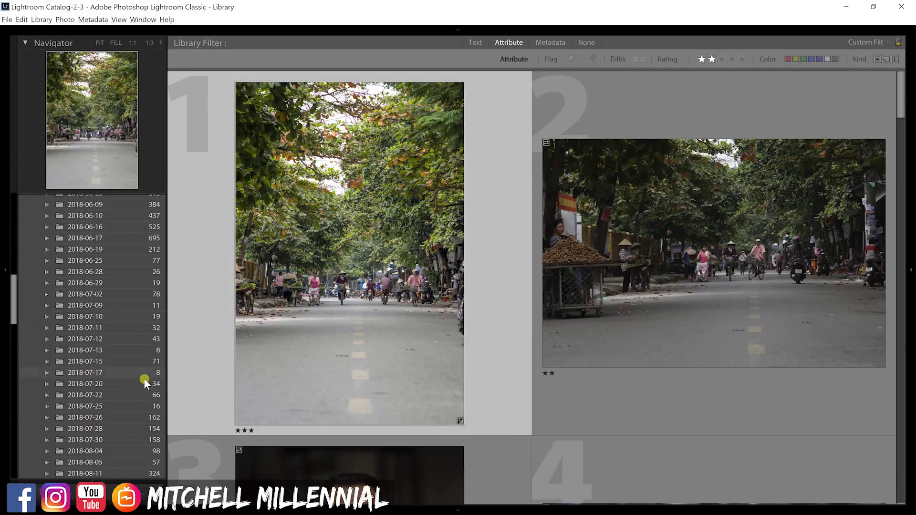
scroll(141, 384, "down", 12)
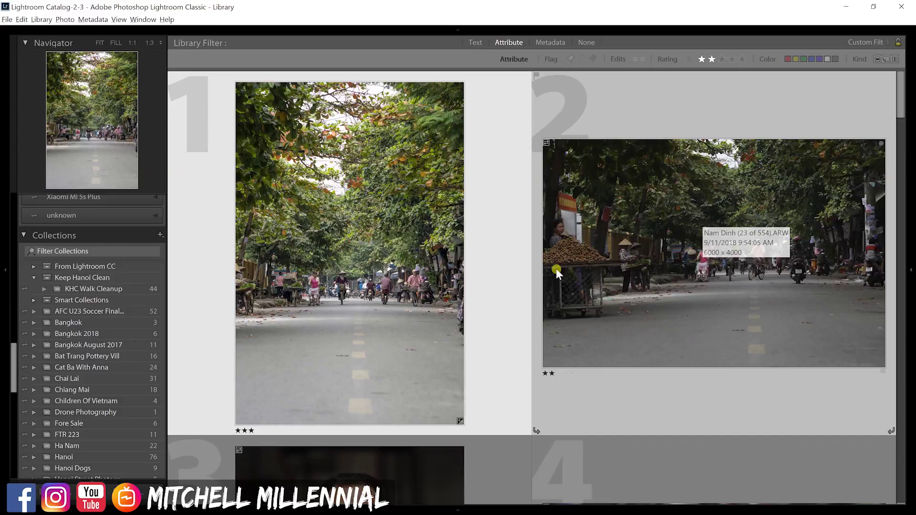
scroll(557, 268, "down", 10)
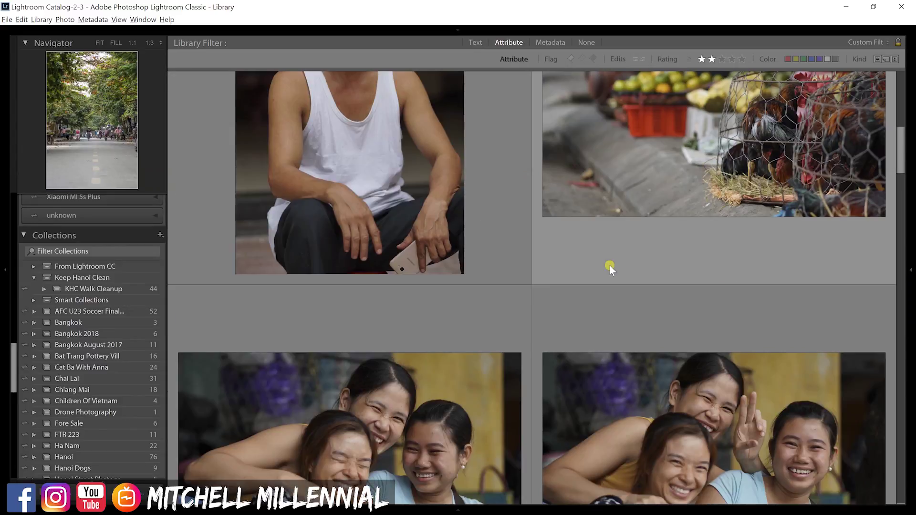
scroll(594, 253, "up", 5)
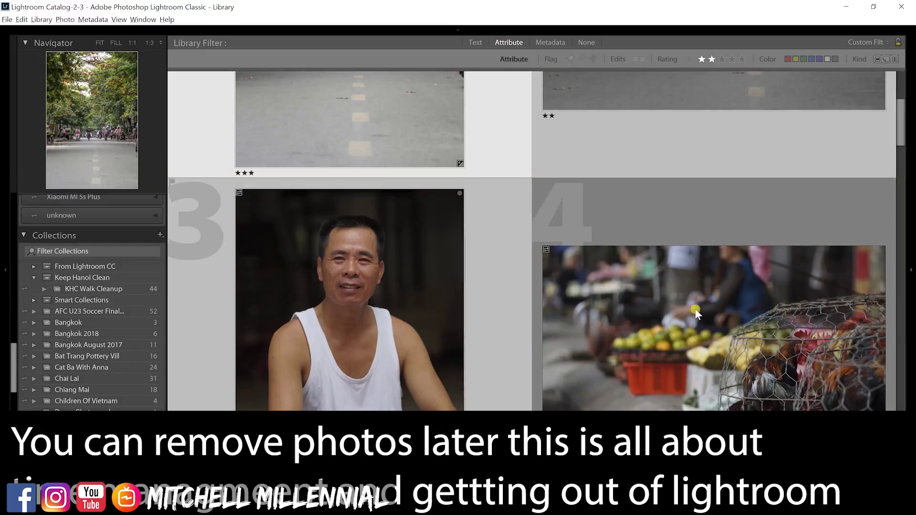
scroll(696, 313, "down", 5)
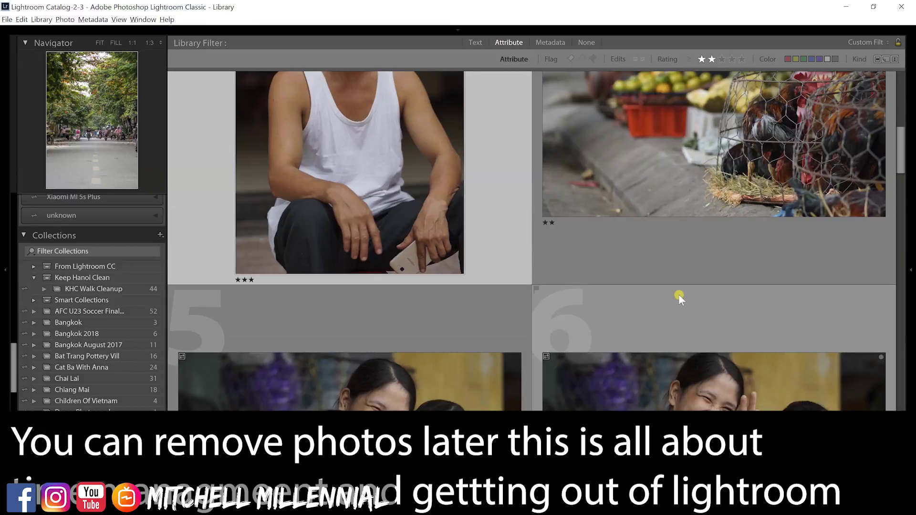
scroll(678, 294, "up", 4)
scroll(655, 302, "down", 7)
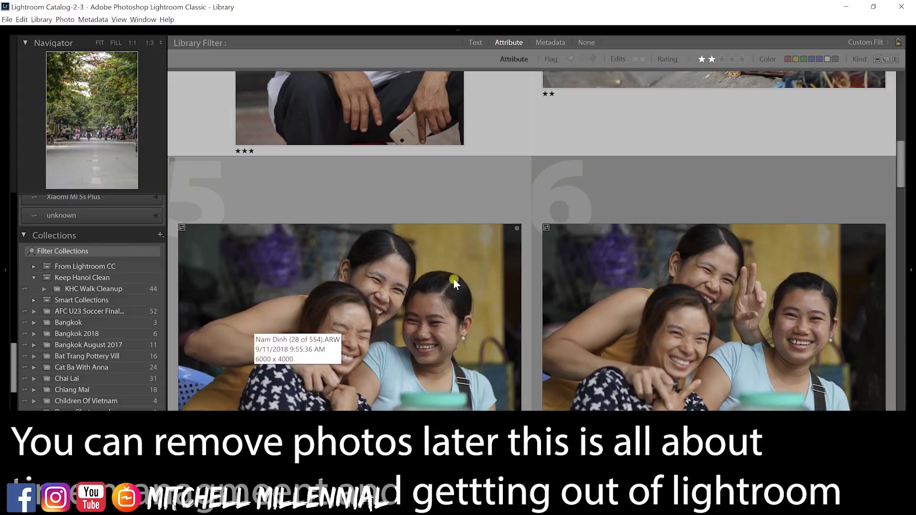
scroll(454, 282, "down", 5)
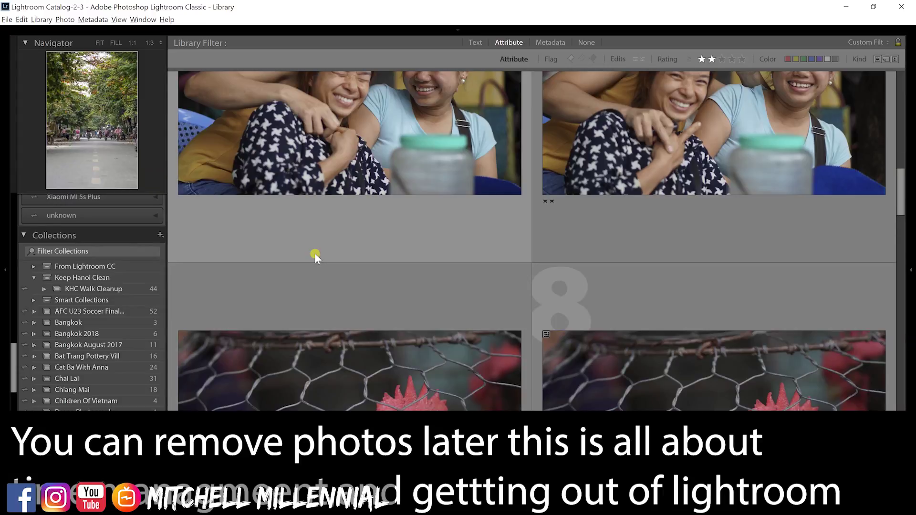
scroll(314, 253, "up", 5)
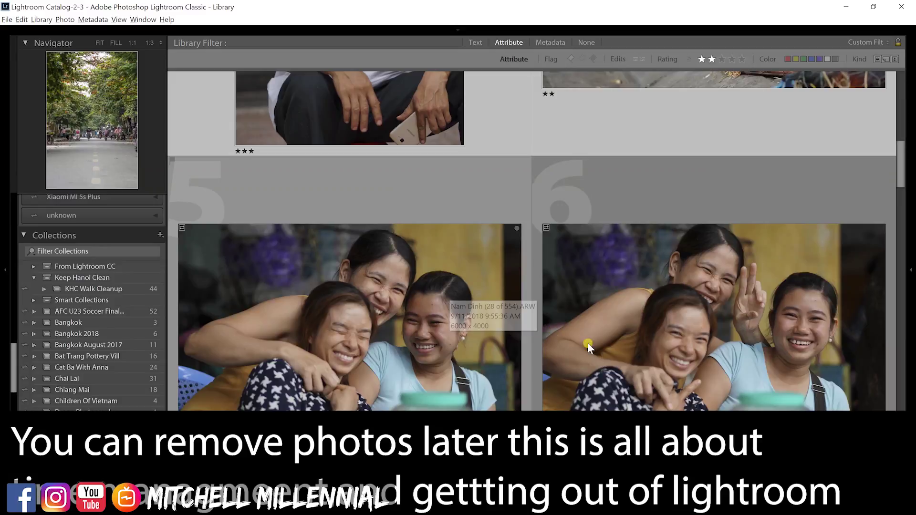
left_click(780, 316)
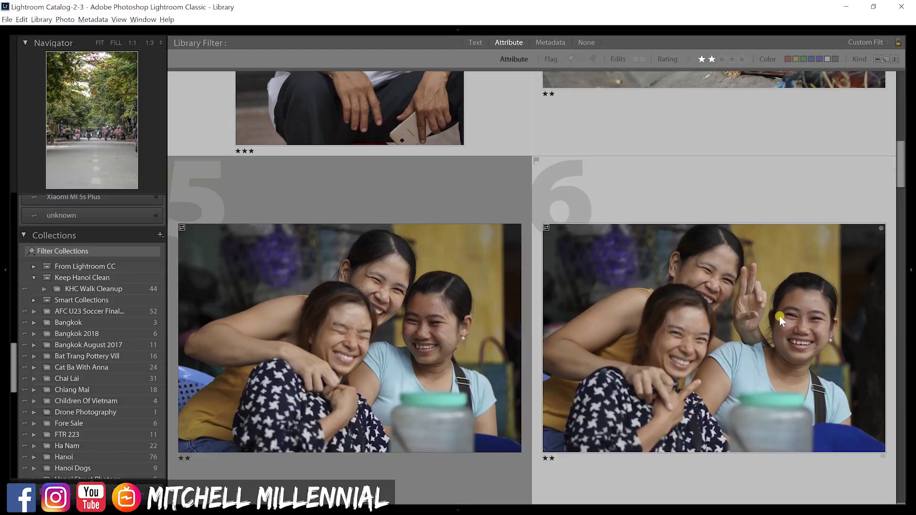
scroll(620, 334, "down", 5)
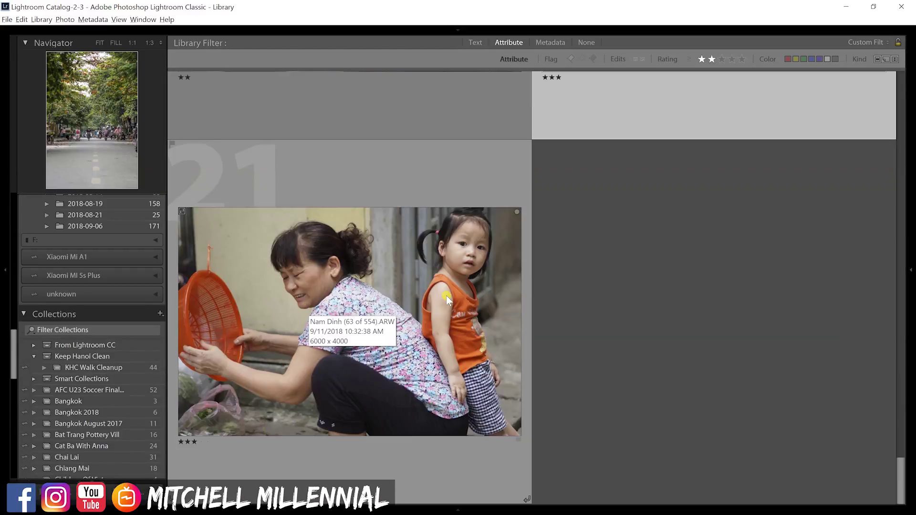
scroll(445, 297, "up", 10)
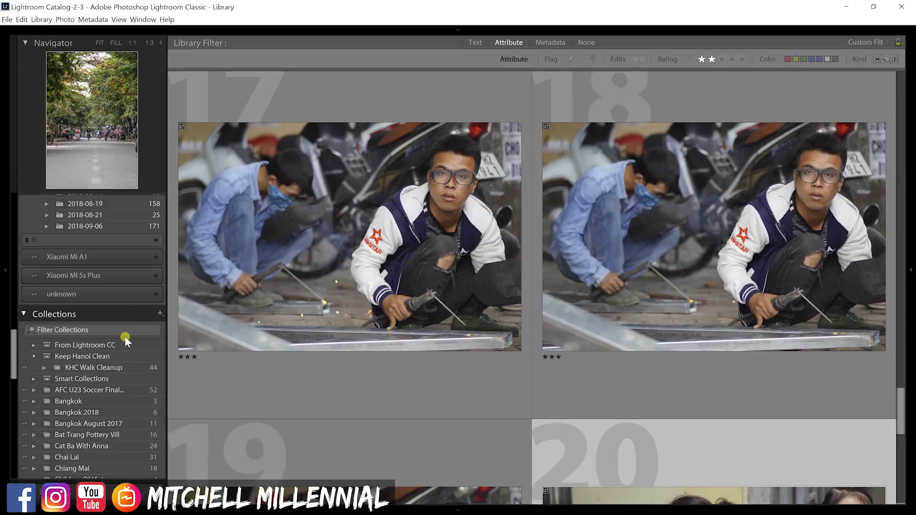
left_click(161, 313)
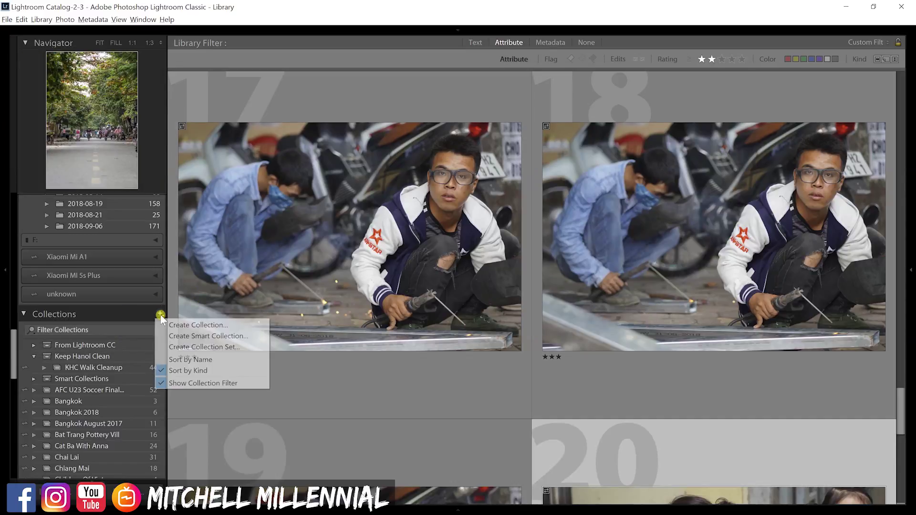
Create the 'Nam Dinh Street Photography' collection from the selected photos, synced with Lightroom CC
left_click(202, 325)
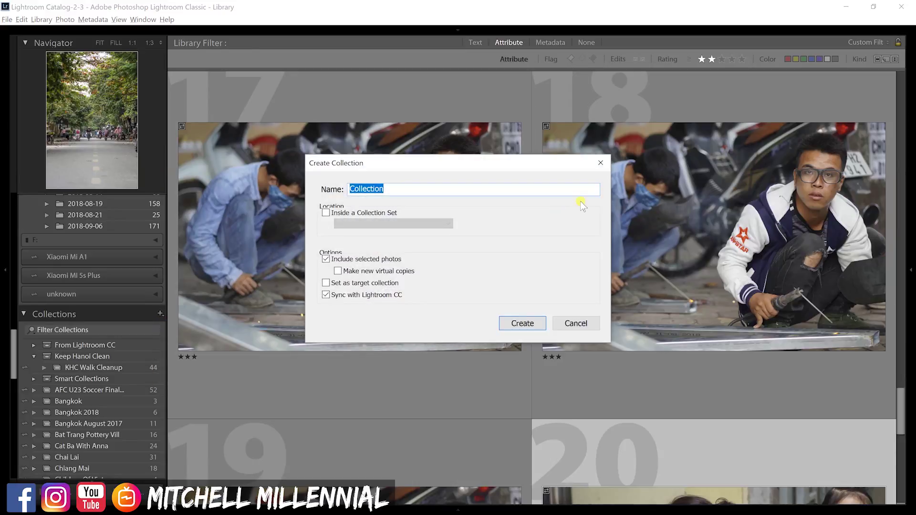
key("BackSpace")
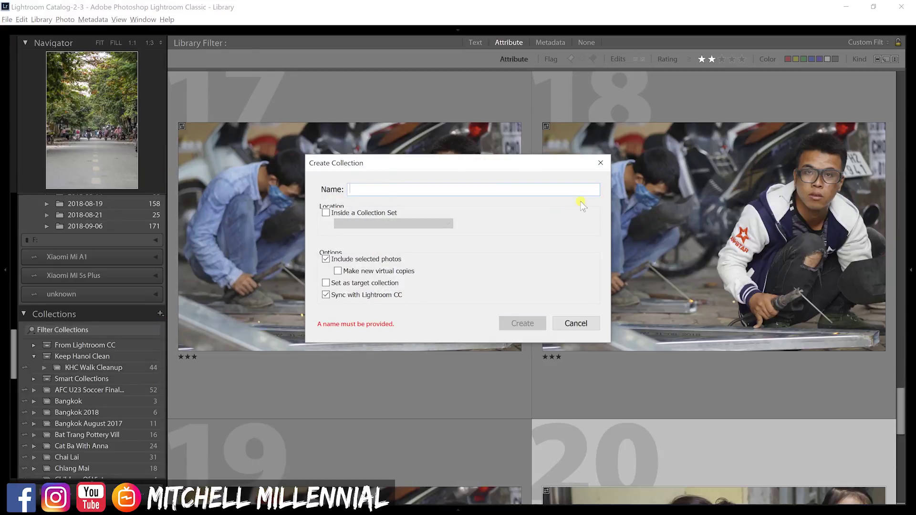
type("Nam Di")
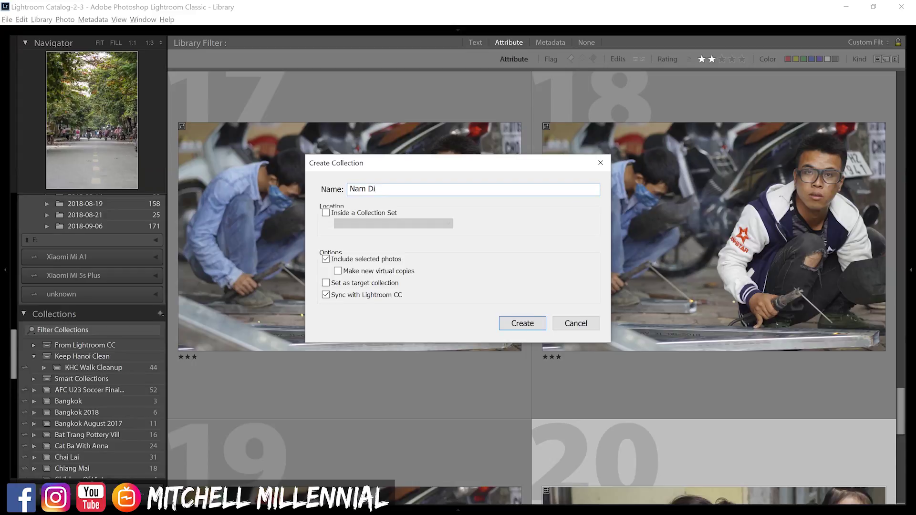
type("nh Street Photography")
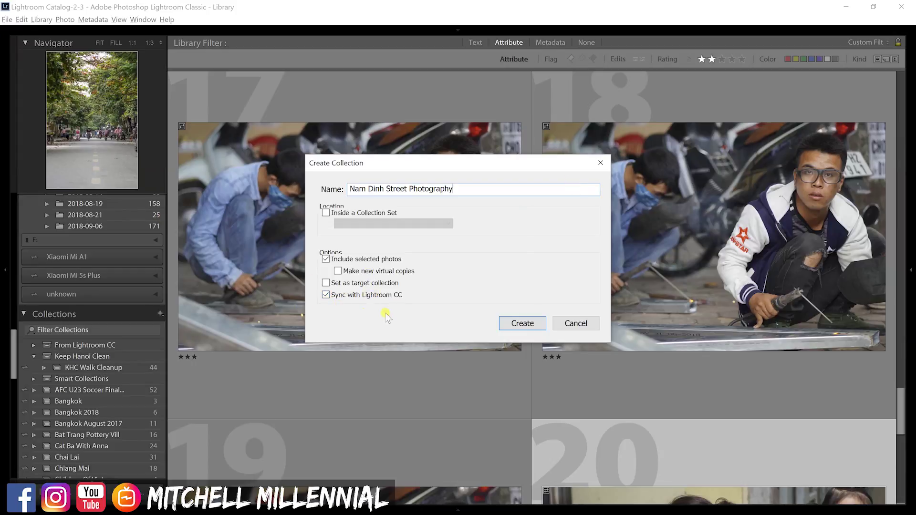
left_click(519, 324)
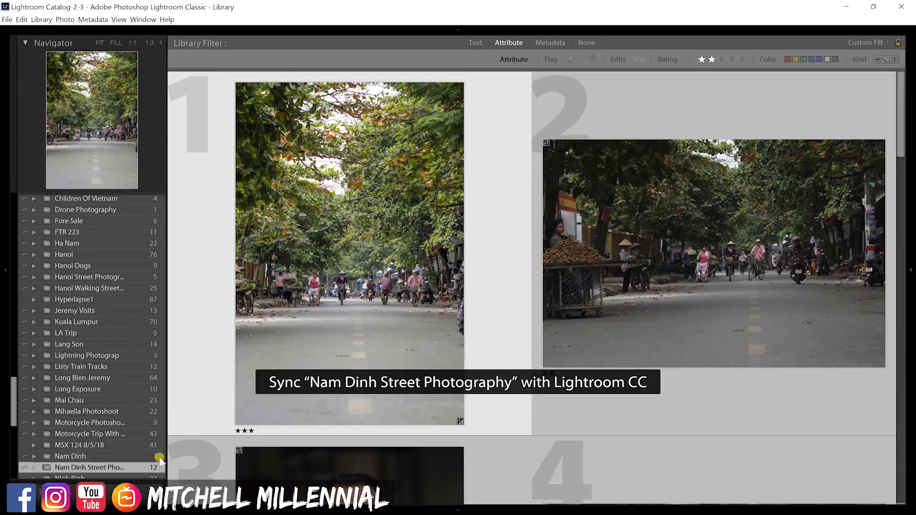
scroll(123, 303, "up", 10)
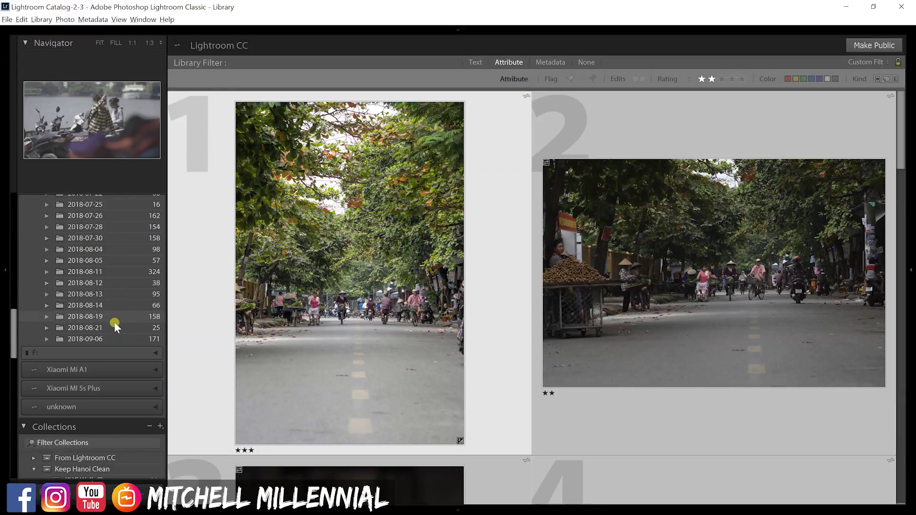
scroll(106, 340, "down", 3)
scroll(106, 339, "down", 15)
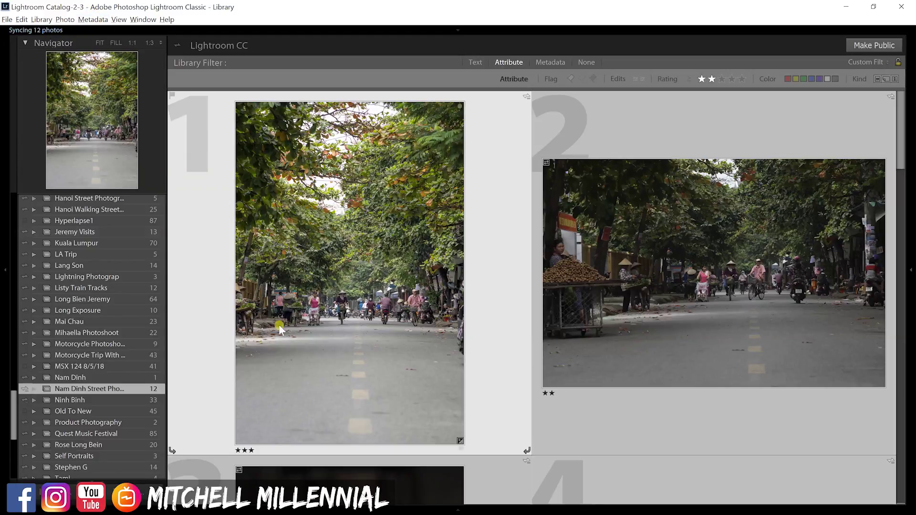
scroll(153, 357, "up", 15)
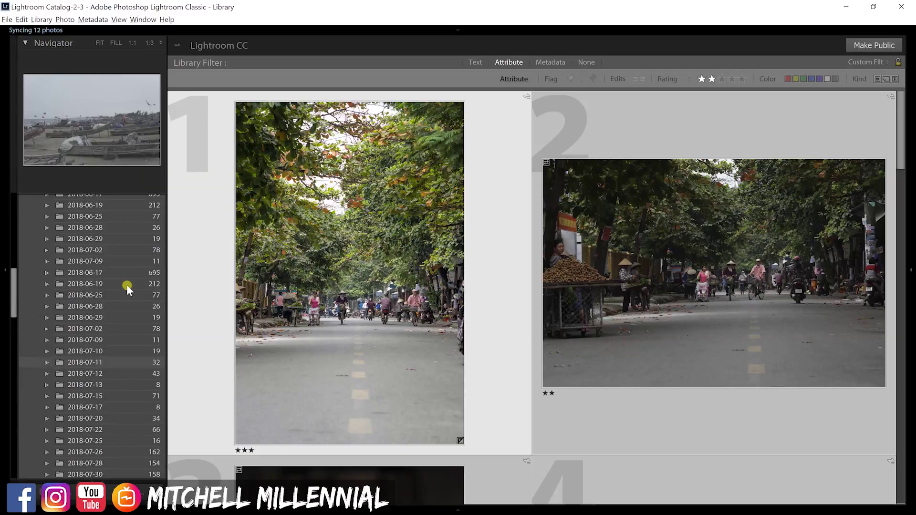
scroll(128, 289, "down", 5)
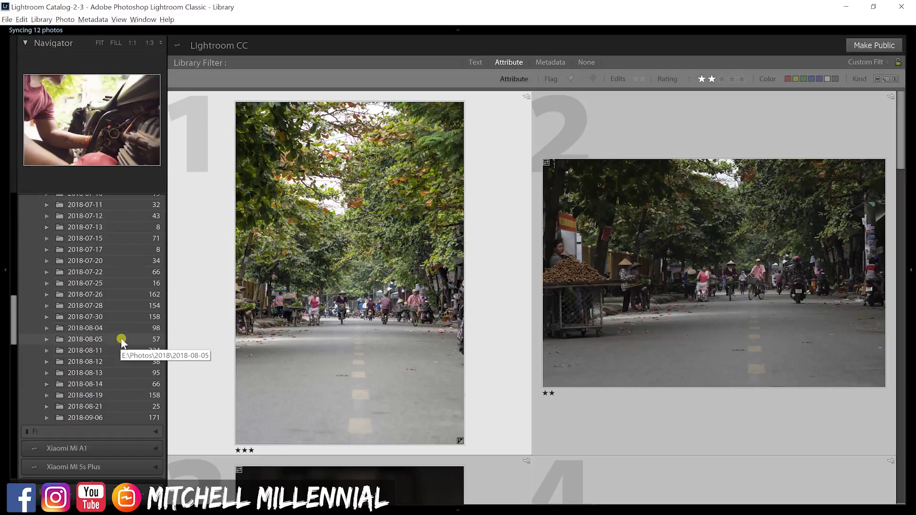
scroll(120, 336, "up", 18)
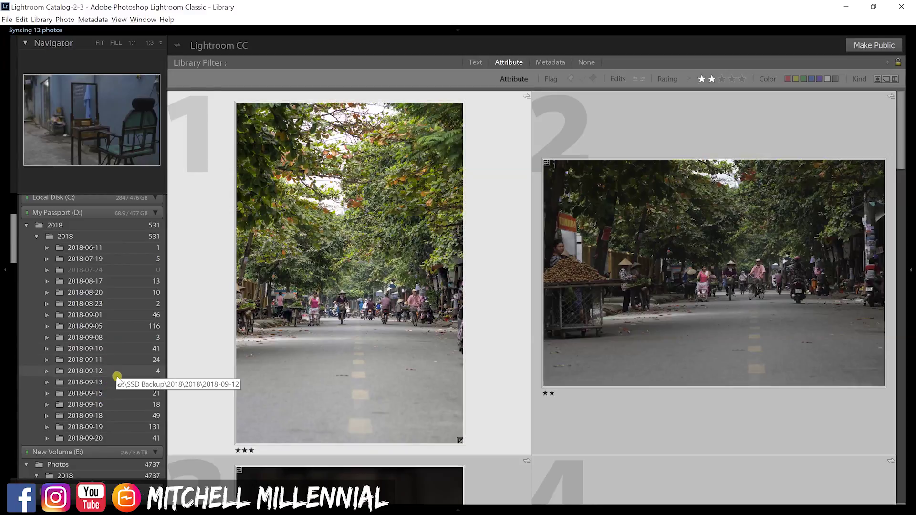
left_click(117, 375)
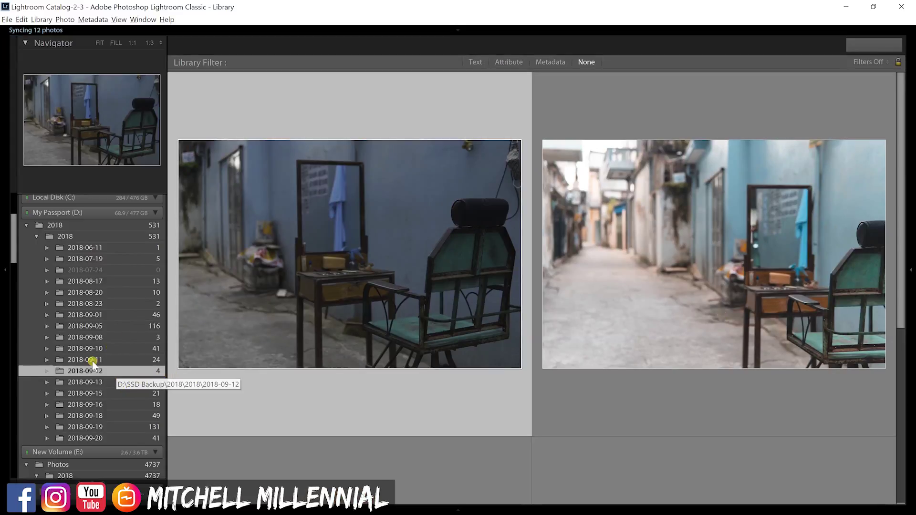
Add the barber-chair alley photos, including the left and right shots, to the Nam Dinh collection
scroll(124, 367, "down", 10)
scroll(133, 368, "down", 10)
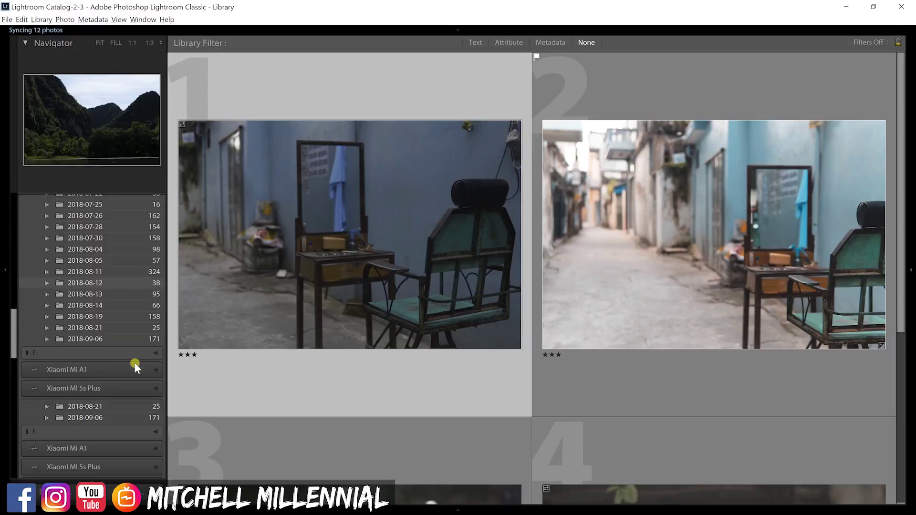
scroll(353, 353, "down", 2)
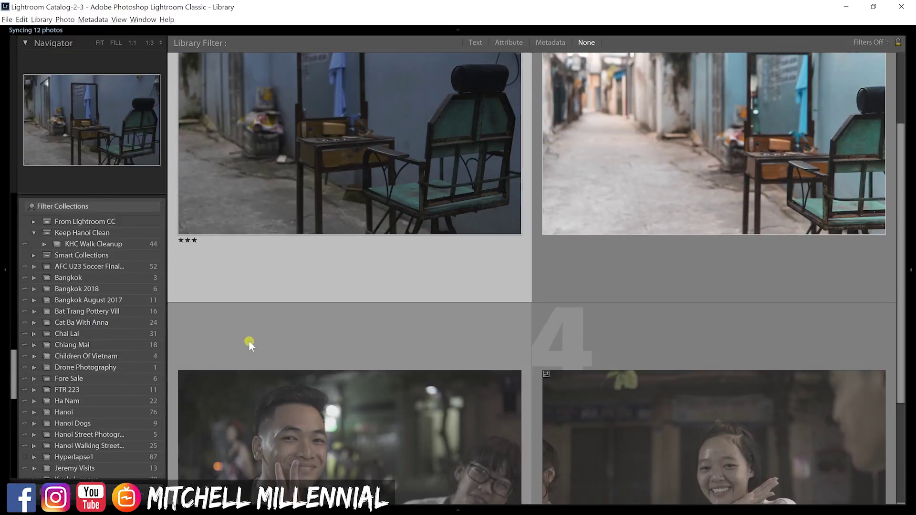
scroll(127, 352, "down", 3)
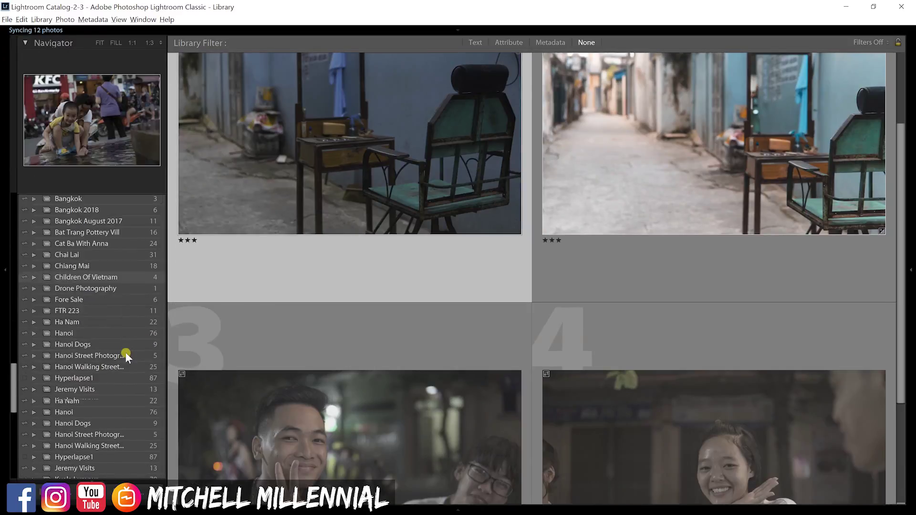
scroll(125, 356, "down", 6)
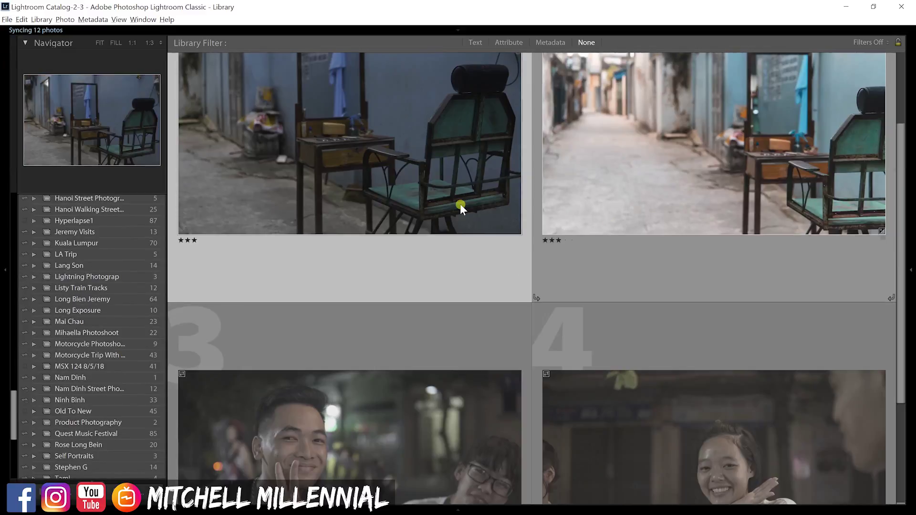
left_click(293, 189)
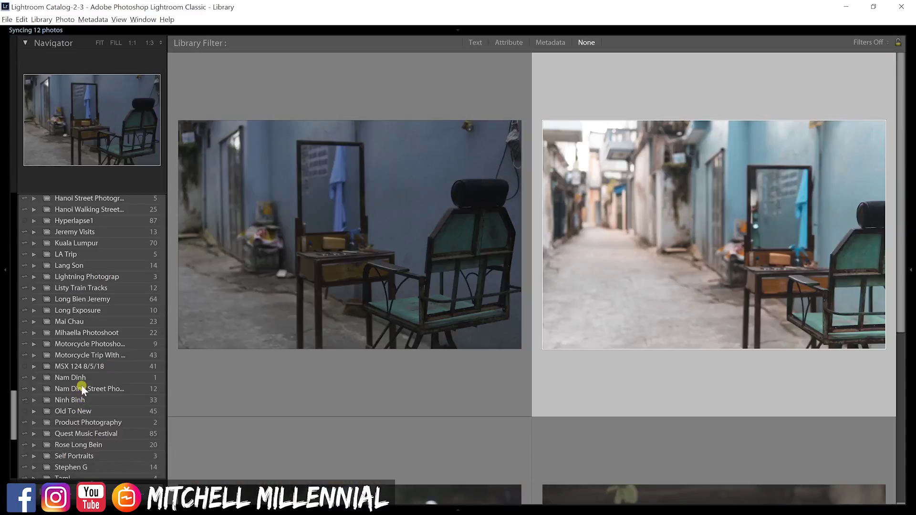
left_click_drag(191, 342, 131, 391)
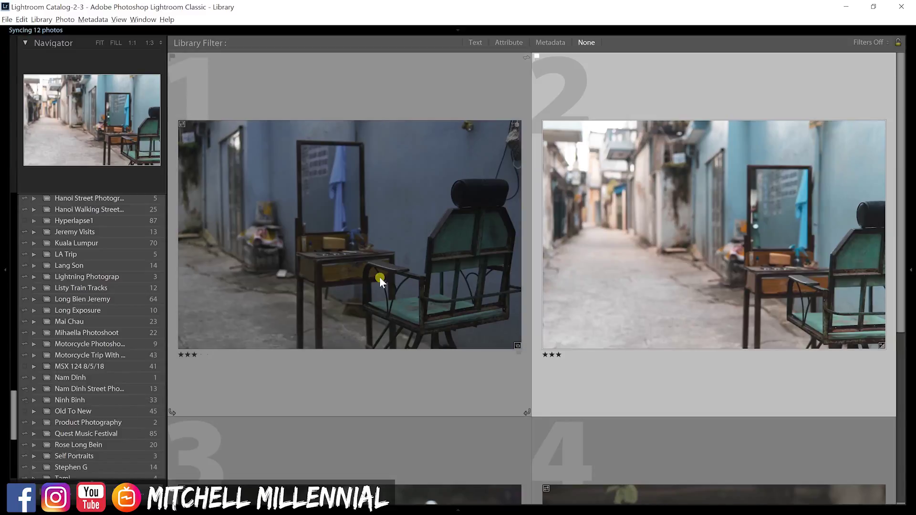
left_click(369, 265)
left_click_drag(230, 407, 104, 386)
scroll(428, 353, "down", 3)
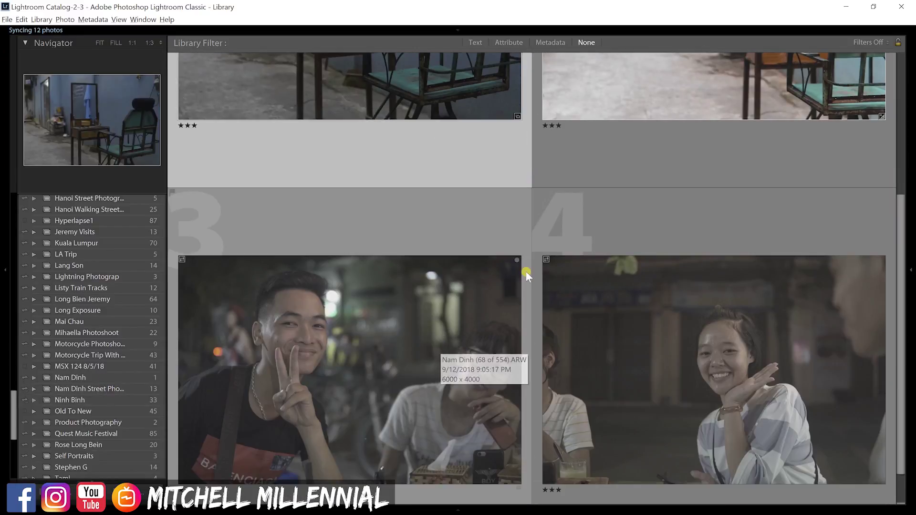
left_click(616, 139)
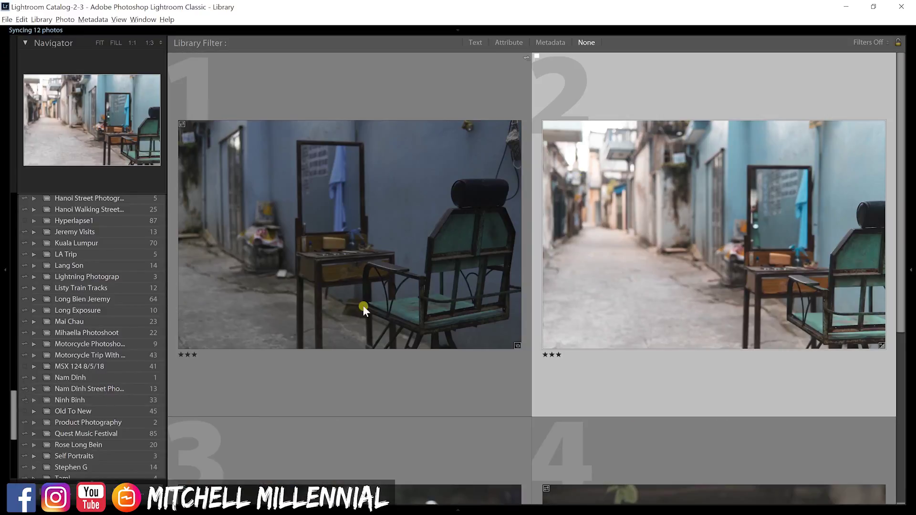
left_click_drag(726, 267, 103, 379)
Add the camera-workshop photos to the collection, bringing it to 18 photos
scroll(389, 349, "down", 10)
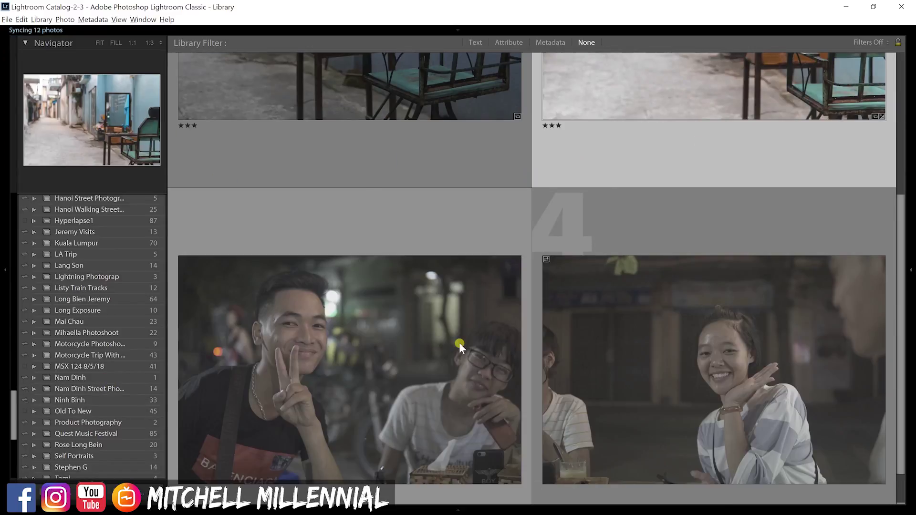
scroll(91, 344, "up", 4)
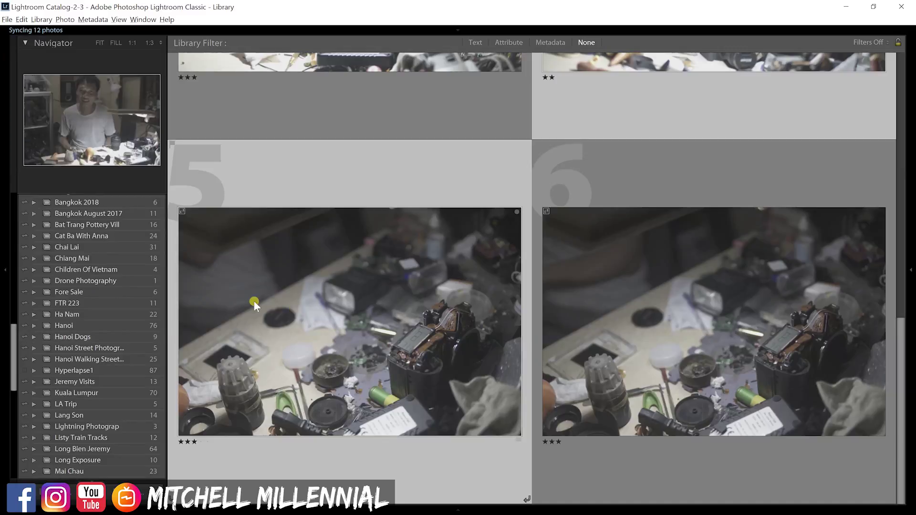
scroll(119, 318, "down", 3)
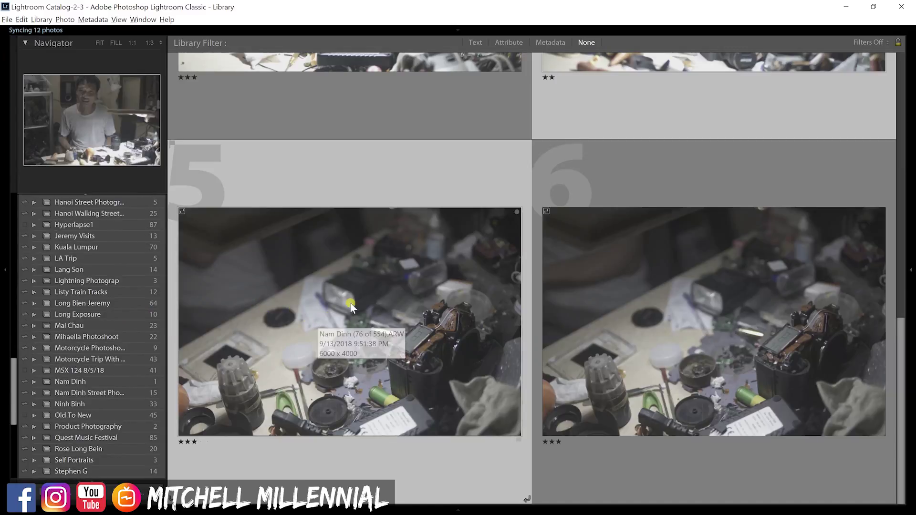
left_click_drag(363, 291, 117, 385)
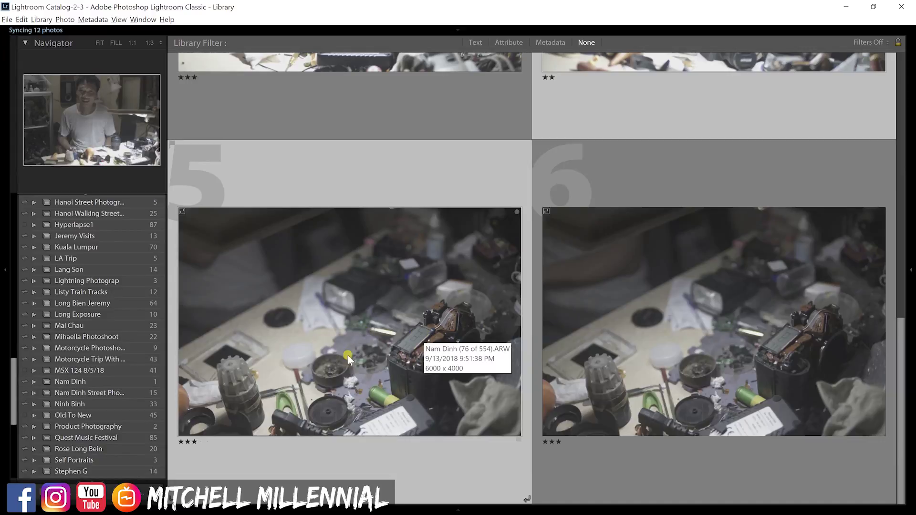
left_click_drag(347, 359, 65, 394)
scroll(539, 289, "up", 3)
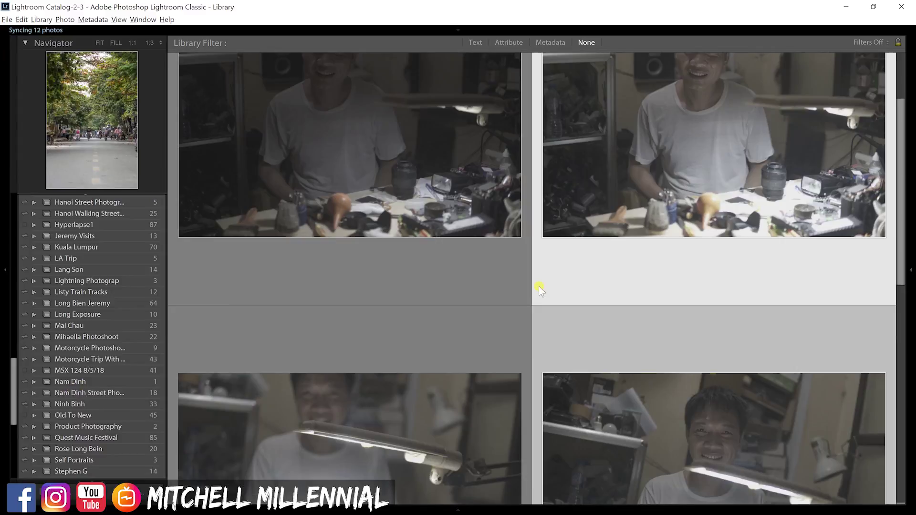
scroll(113, 281, "up", 10)
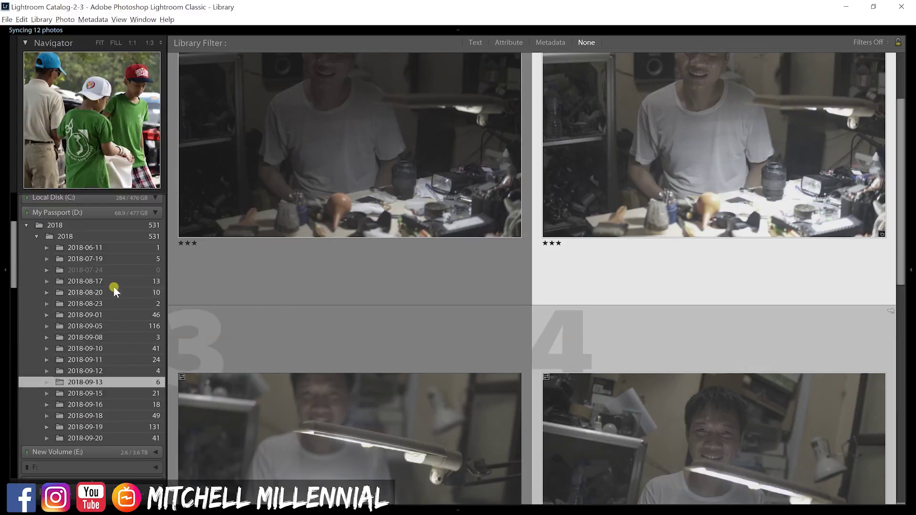
Open the 2018-09-15 folder and show photo numbers and star ratings in the grid
left_click(144, 393)
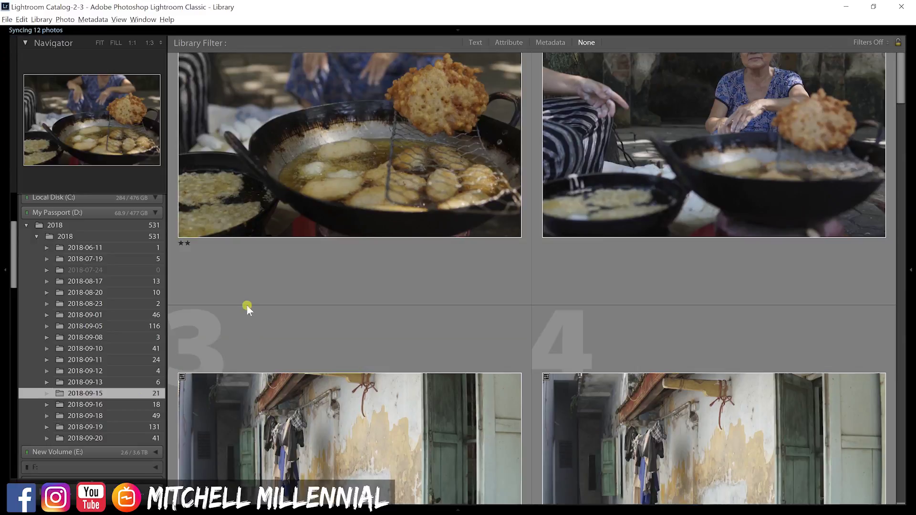
left_click(385, 208)
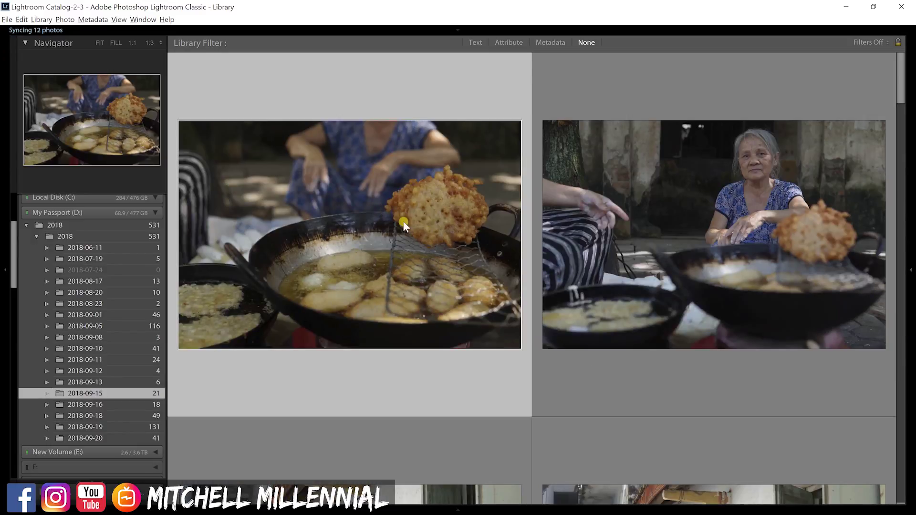
key("j")
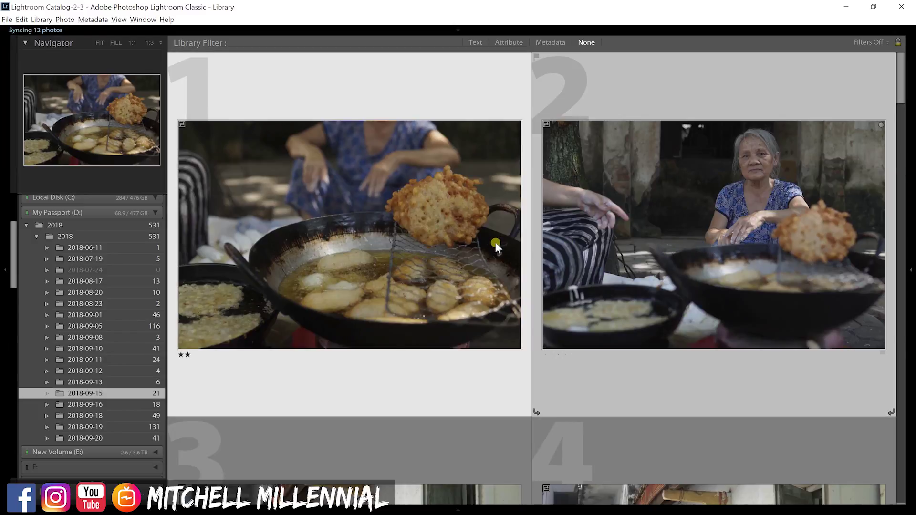
Select the child-in-doorway, narrow alley, lion-mask 9 and 10, and photos 11–12
scroll(495, 244, "down", 5)
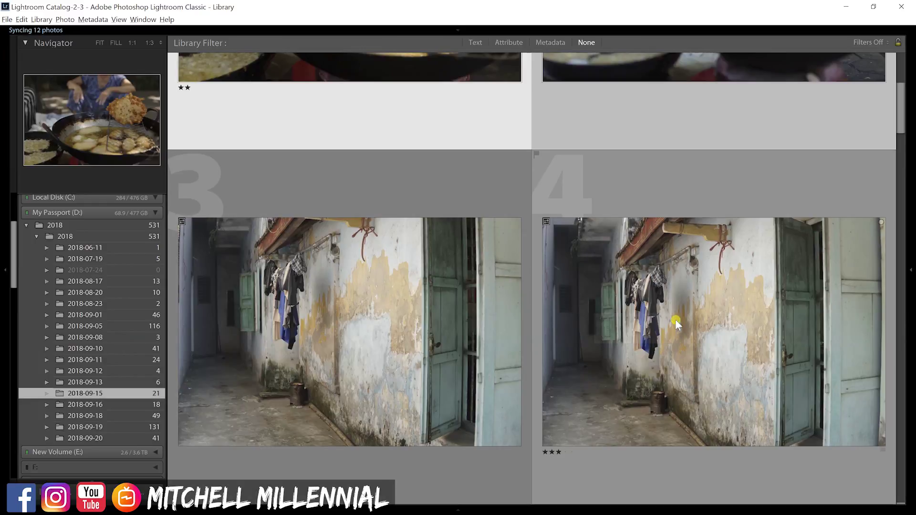
scroll(658, 315, "down", 5)
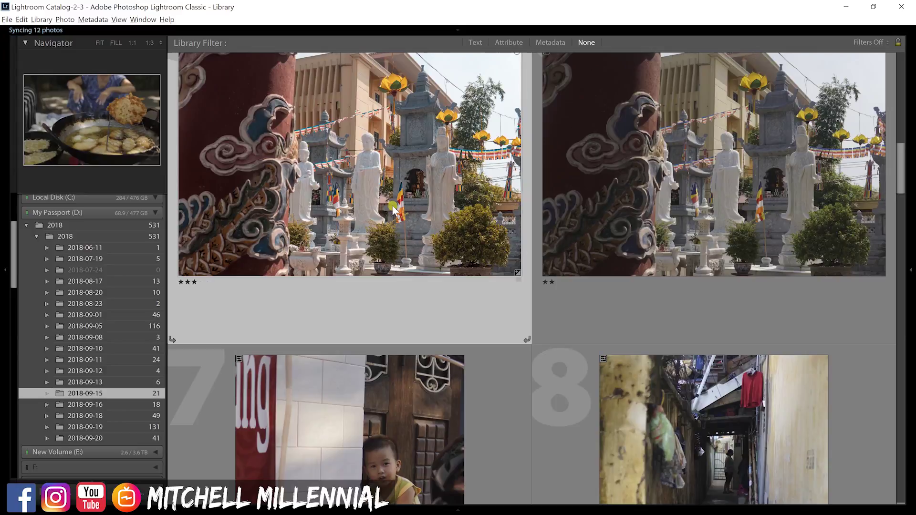
scroll(406, 254, "down", 2)
scroll(406, 254, "down", 2)
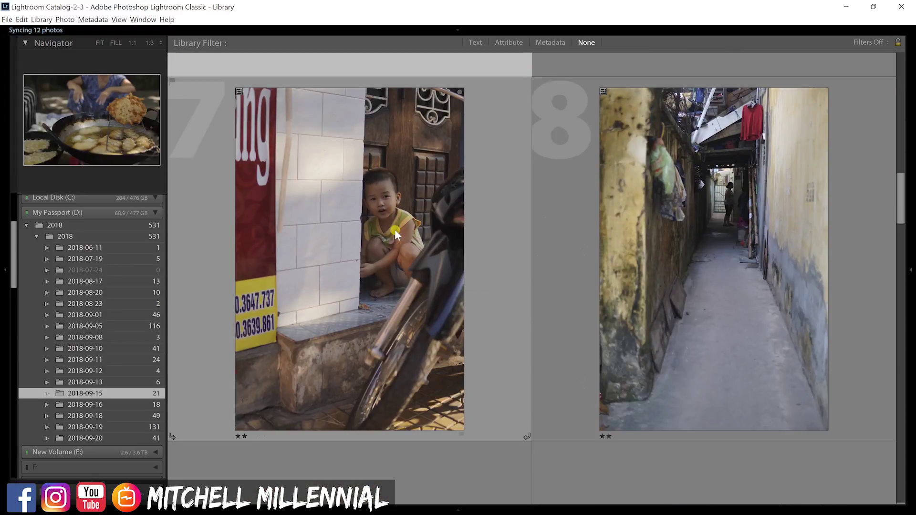
left_click(397, 224)
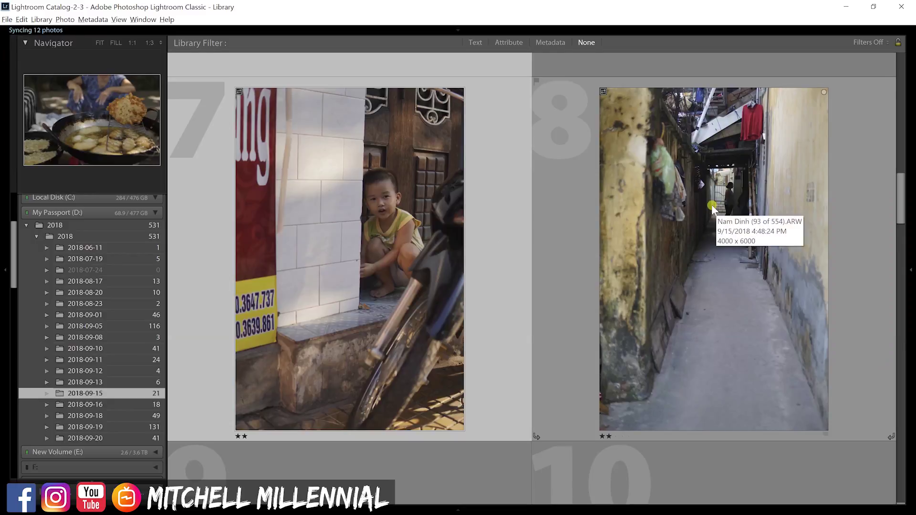
left_click(692, 249, "ctrl")
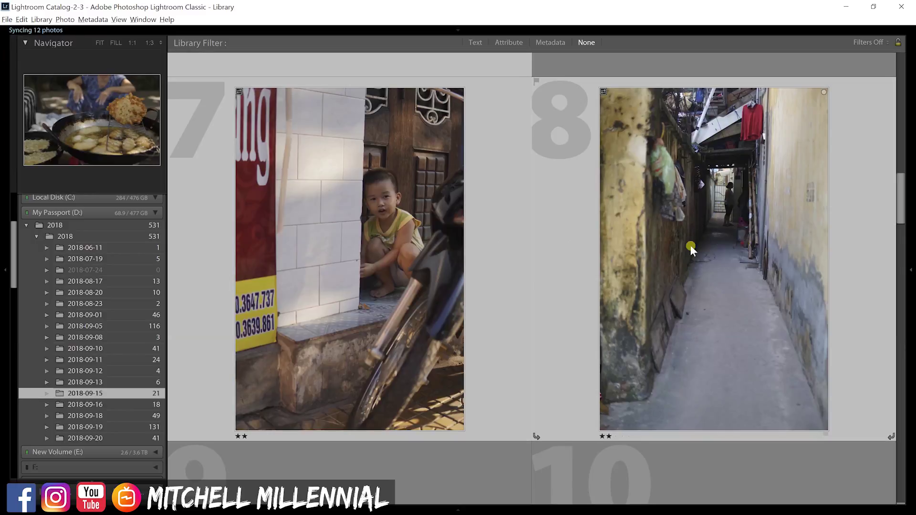
scroll(627, 251, "down", 3)
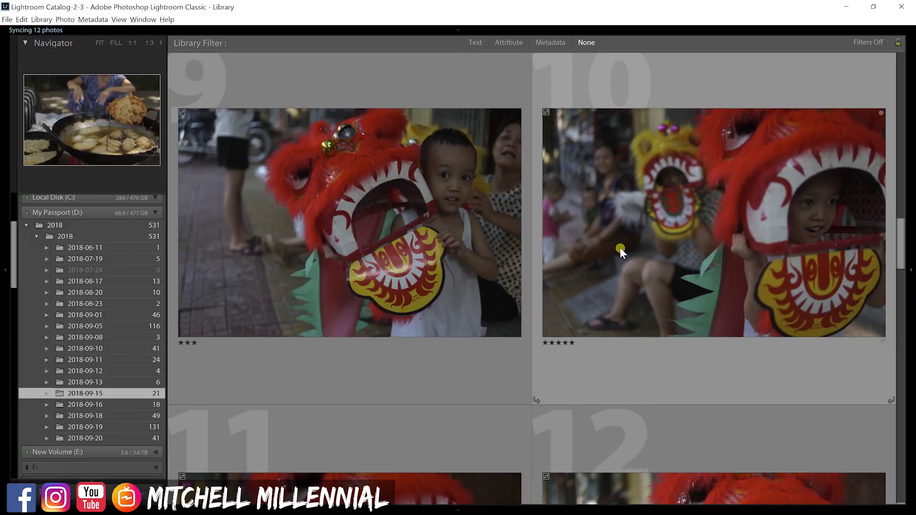
left_click(609, 251, "ctrl")
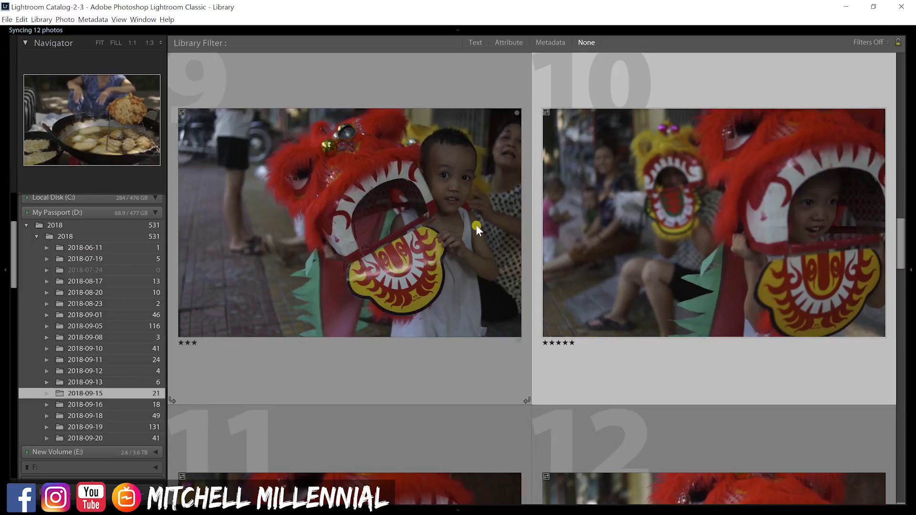
left_click(466, 225, "ctrl")
scroll(466, 225, "down", 3)
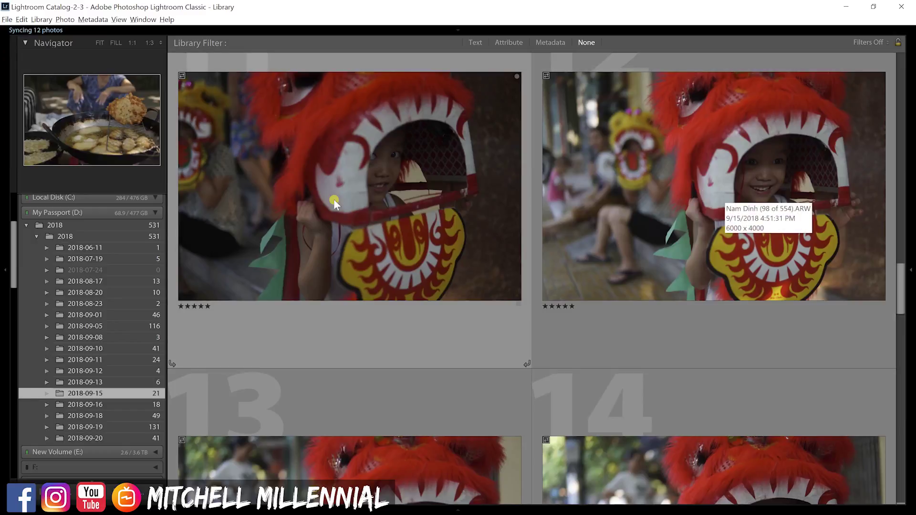
left_click(333, 199, "ctrl")
left_click(817, 196, "ctrl")
Add photos 13, 15, 16 and the barbershop shot to the Nam Dinh Street Photography collection
scroll(817, 196, "down", 3)
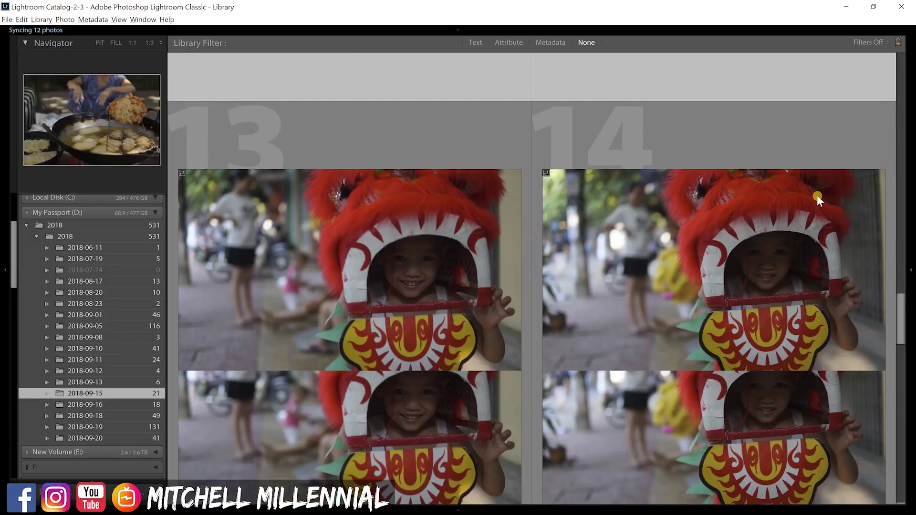
left_click(392, 269, "ctrl")
scroll(391, 268, "down", 4)
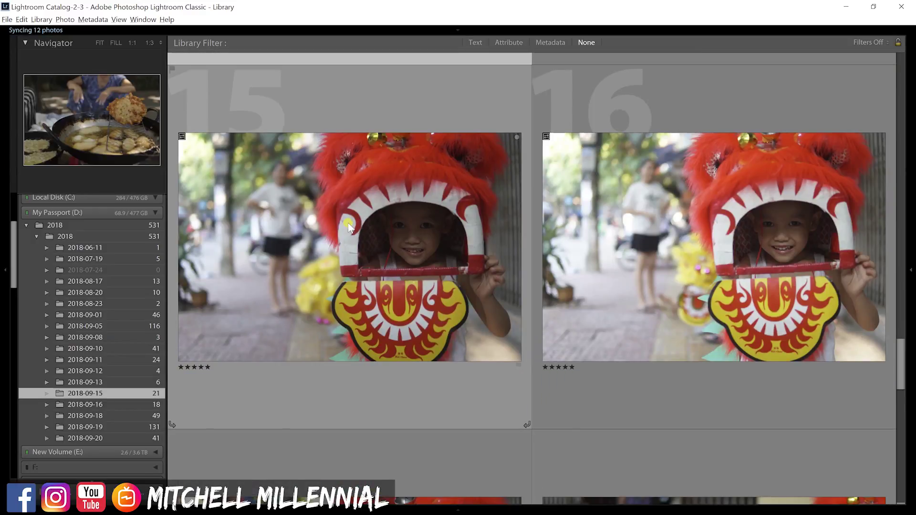
left_click(622, 245, "ctrl")
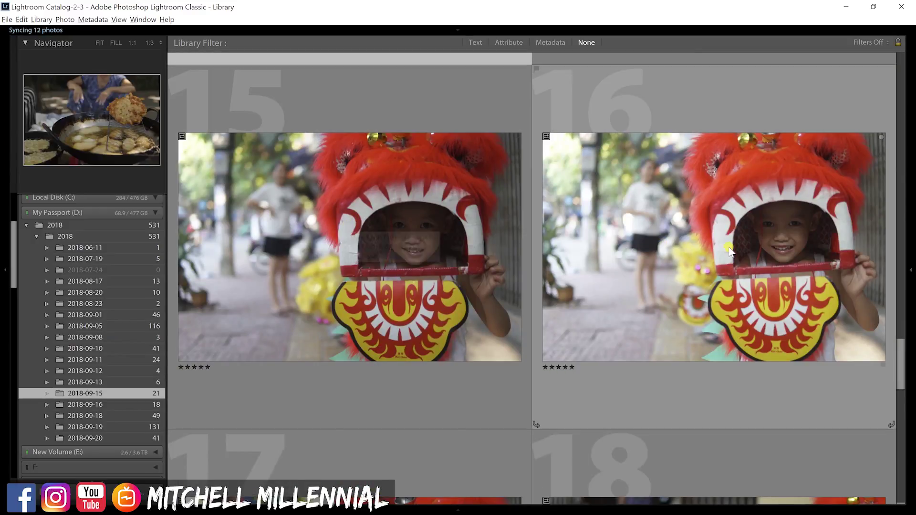
left_click(453, 250, "ctrl")
scroll(374, 243, "down", 2)
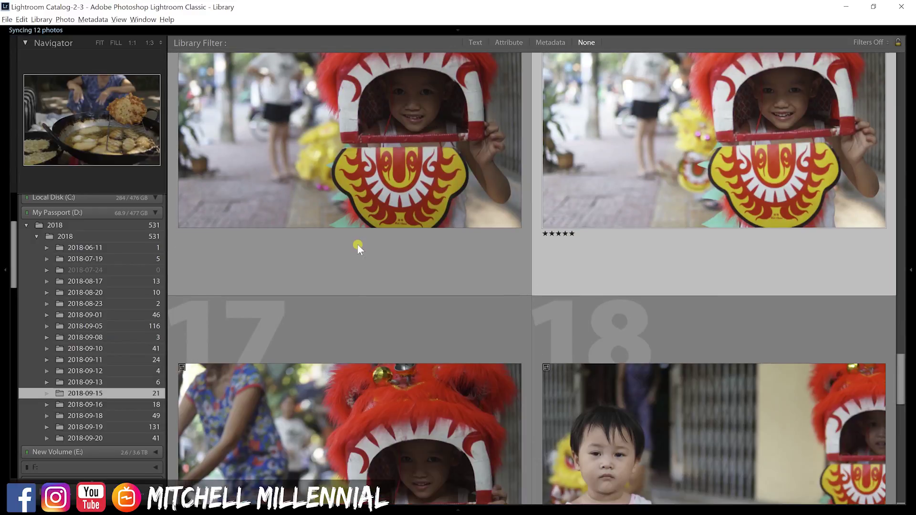
scroll(357, 245, "down", 3)
scroll(357, 244, "down", 3)
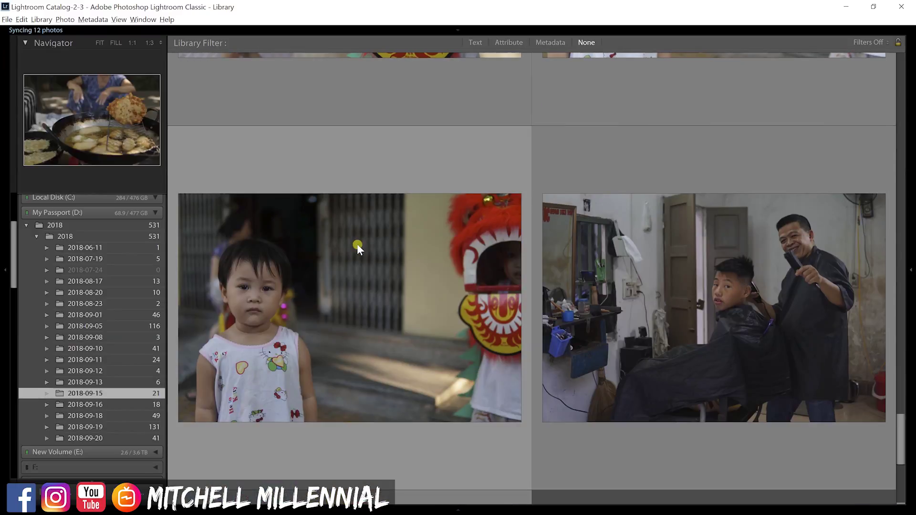
scroll(704, 303, "down", 4)
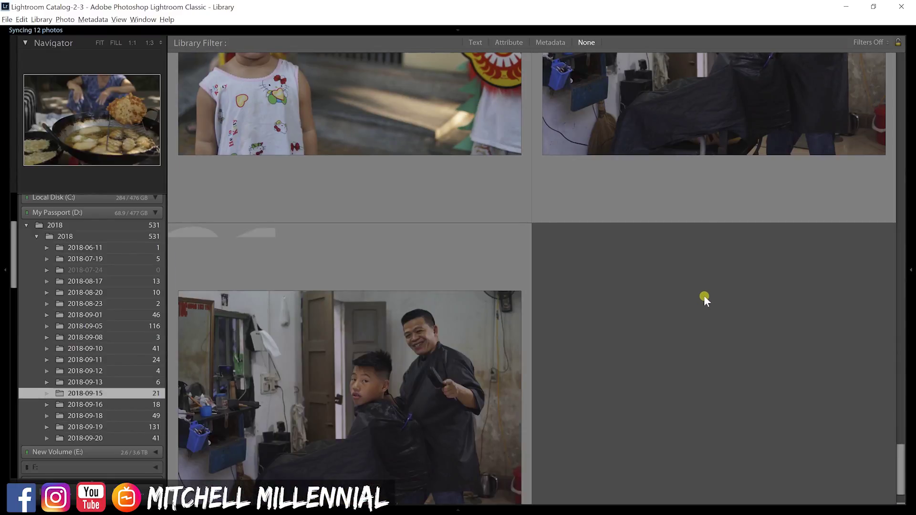
scroll(703, 299, "up", 2)
left_click(691, 231, "ctrl")
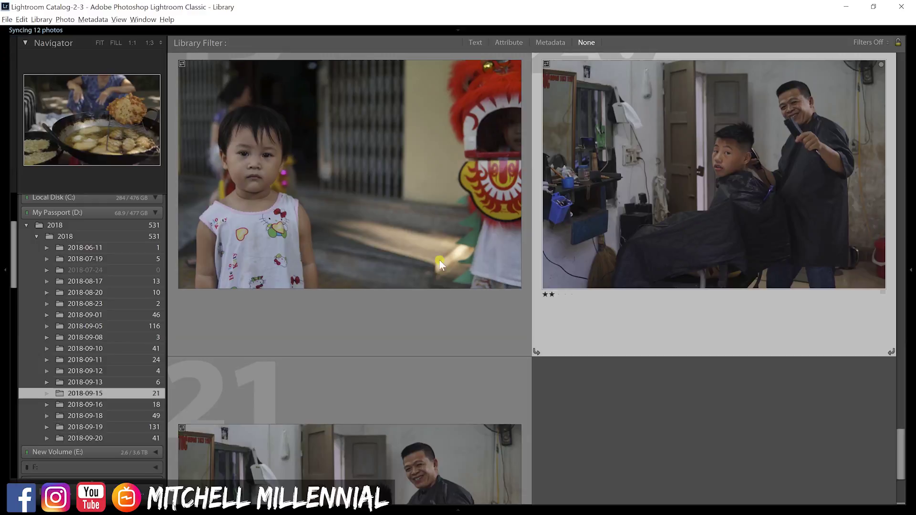
scroll(91, 274, "down", 10)
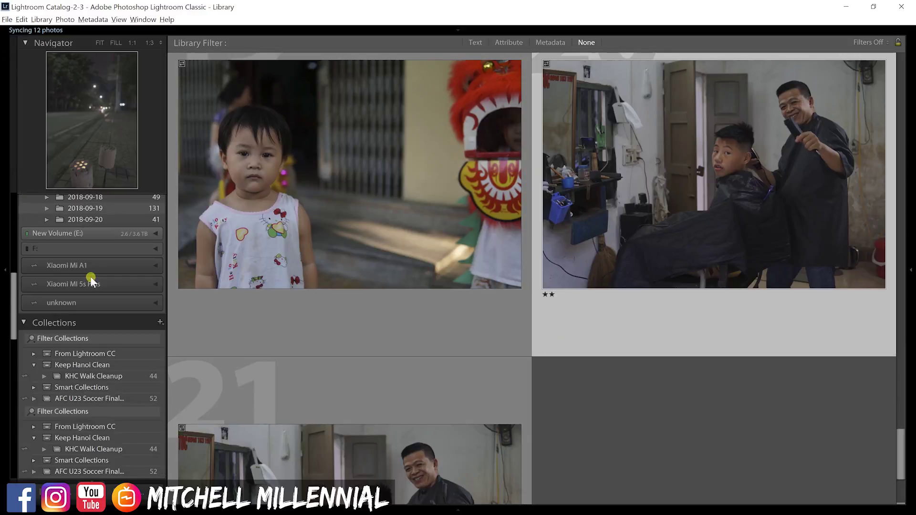
scroll(90, 282, "down", 4)
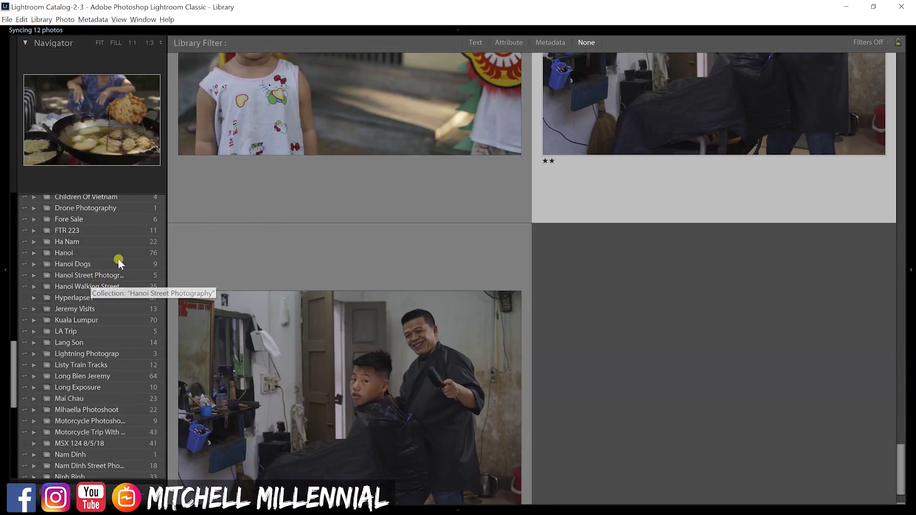
scroll(118, 262, "down", 3)
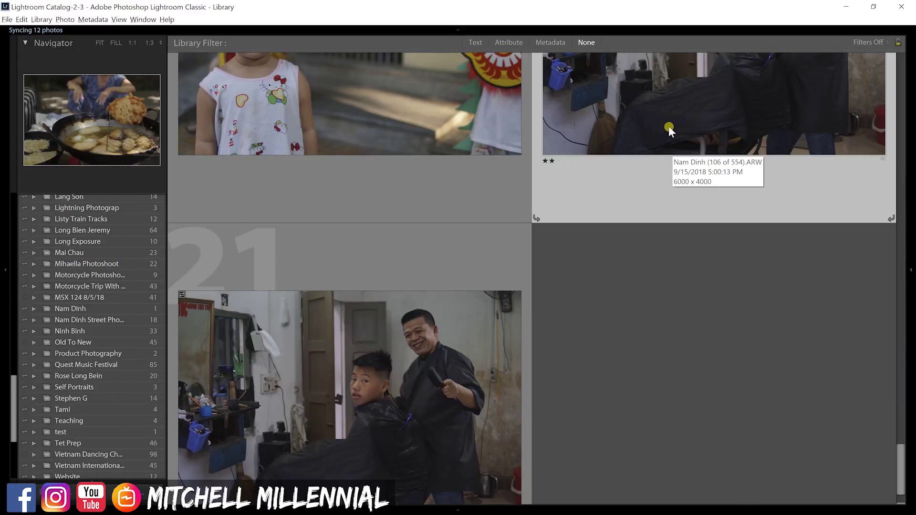
left_click_drag(669, 126, 125, 320)
Open the 2018-09-16 folder in the Folders panel
scroll(107, 263, "up", 5)
scroll(107, 265, "up", 15)
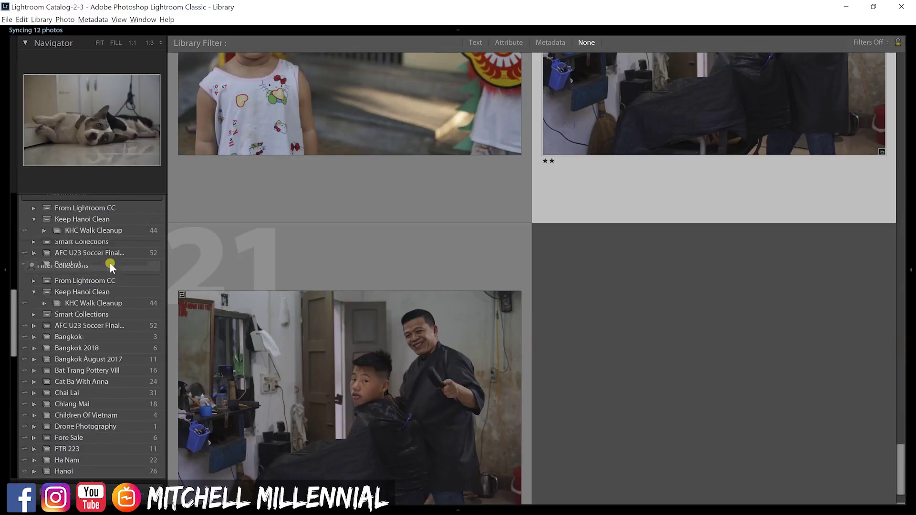
left_click(138, 404)
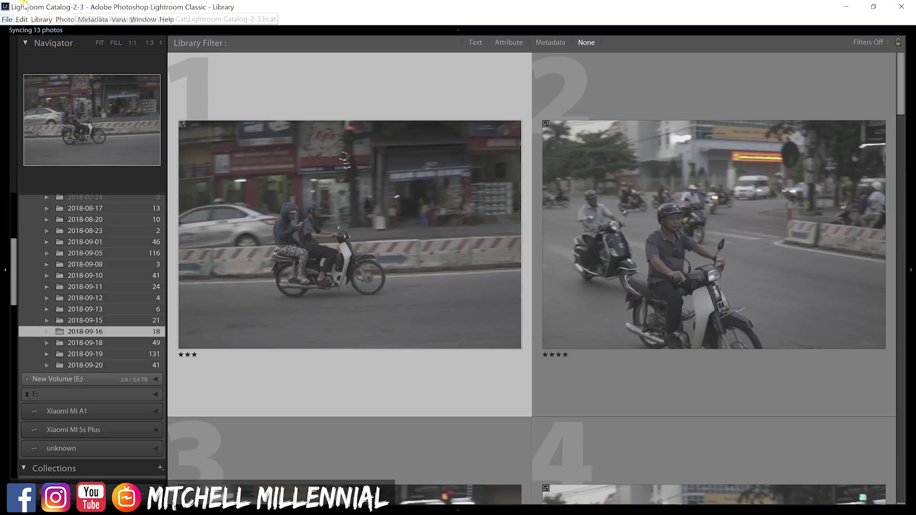
key("super")
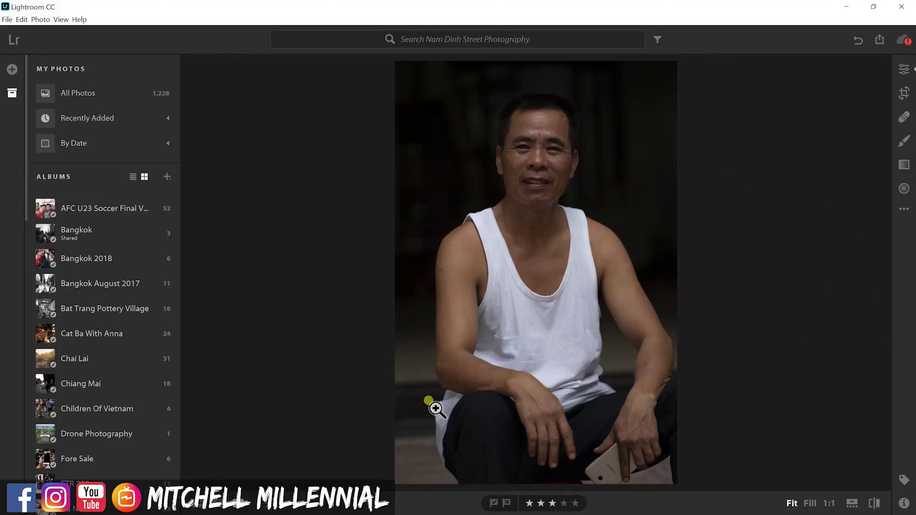
Step past the man's portrait, return to the album grid and select the first street photo
key("Right")
key("Left")
scroll(104, 359, "down", 2)
scroll(103, 362, "down", 4)
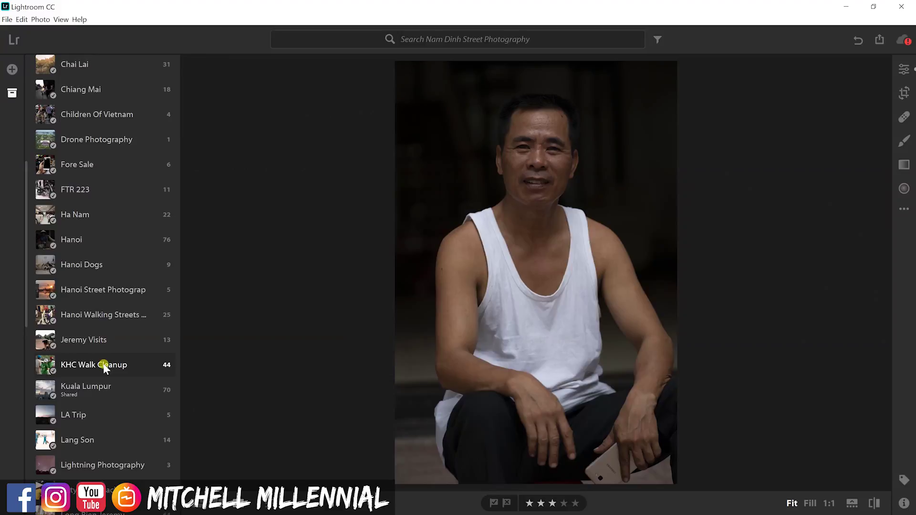
scroll(103, 362, "down", 4)
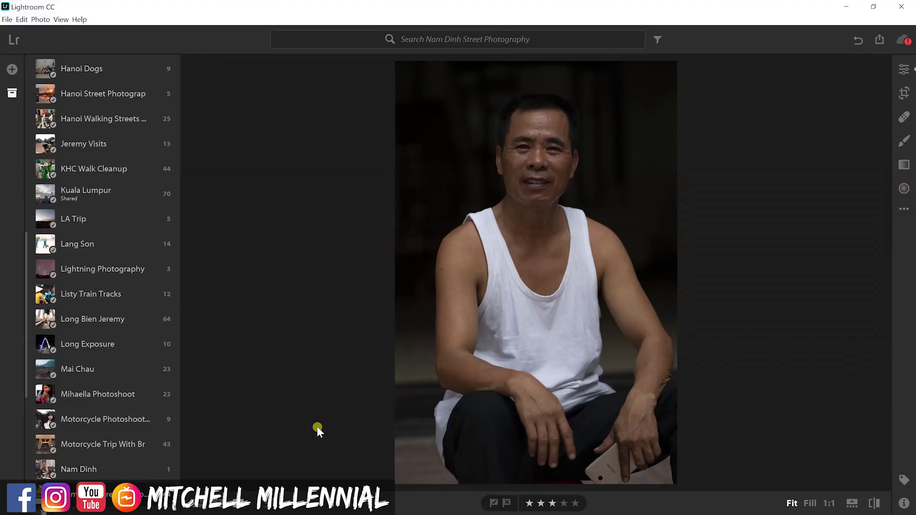
double_click(574, 369)
scroll(40, 405, "down", 6)
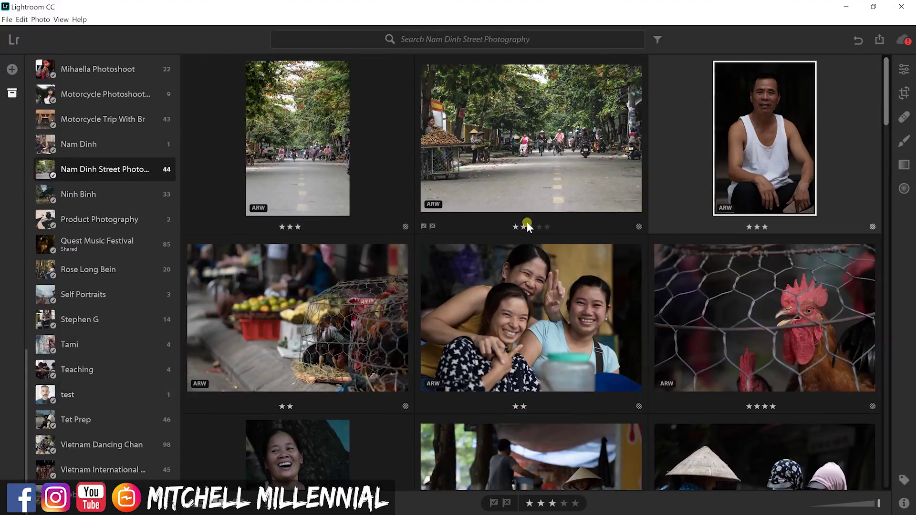
left_click(290, 155)
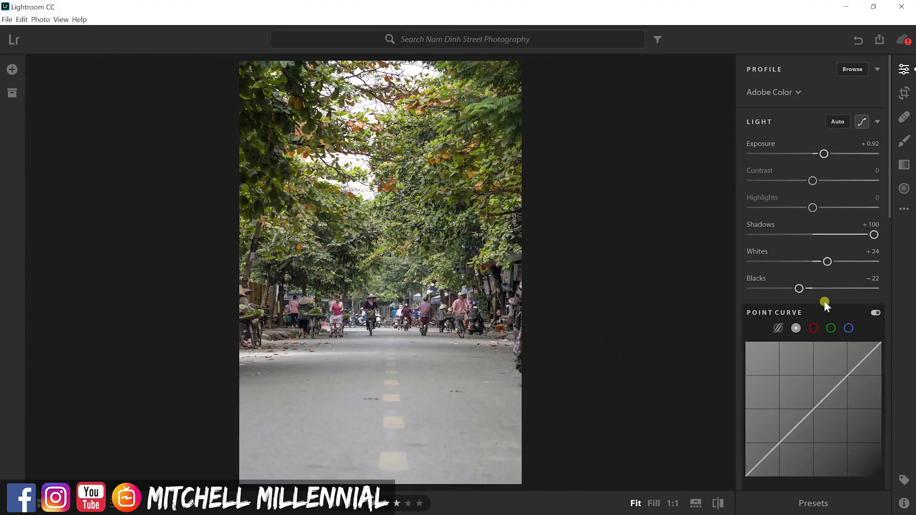
Return to the seated man's portrait and set its Shadows to +83
key("Right")
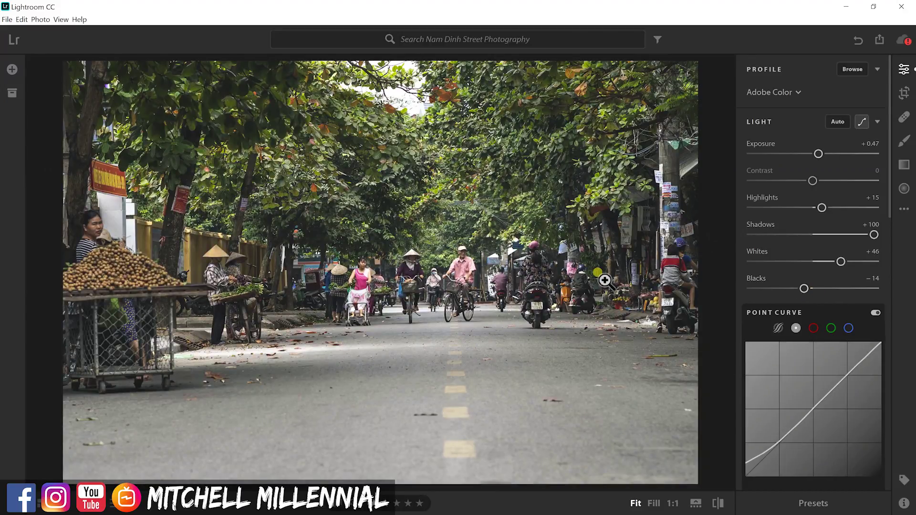
key("Left")
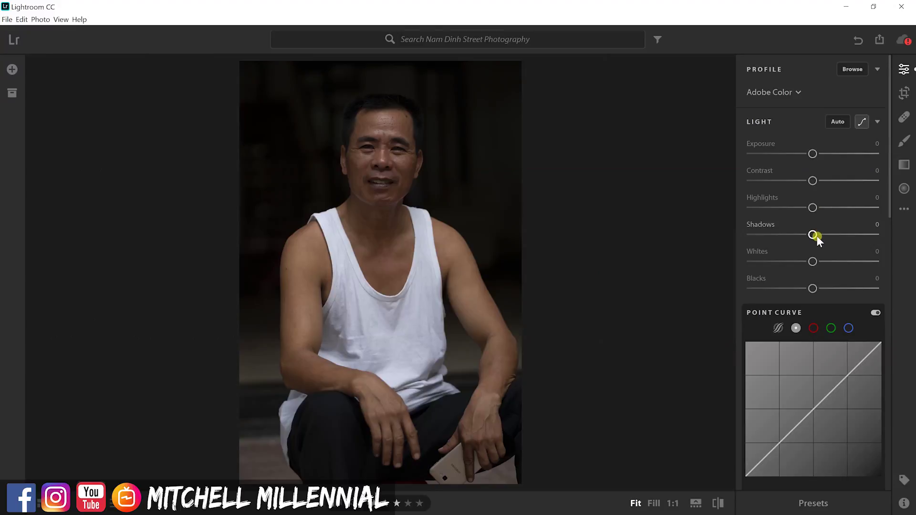
left_click_drag(813, 235, 869, 241)
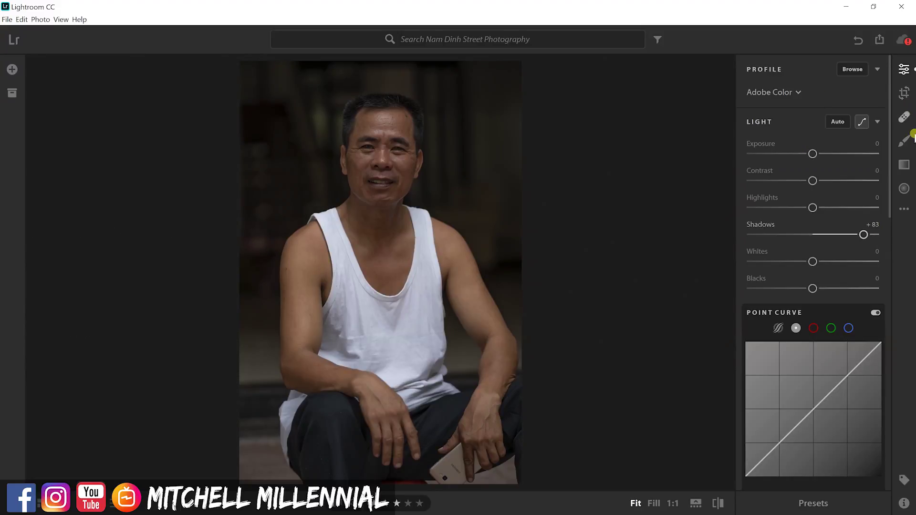
Draw a radial gradient and position it over the man's face, leaving it non-inverted
key("r")
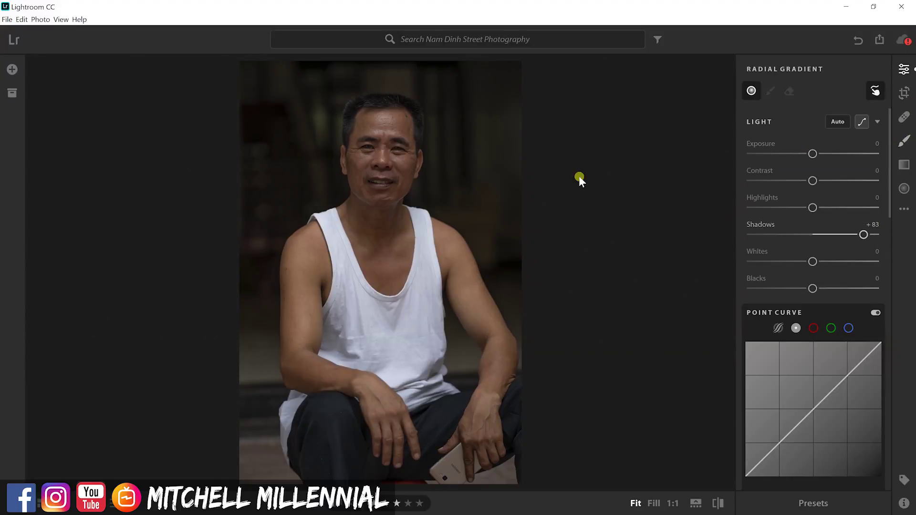
left_click(904, 142)
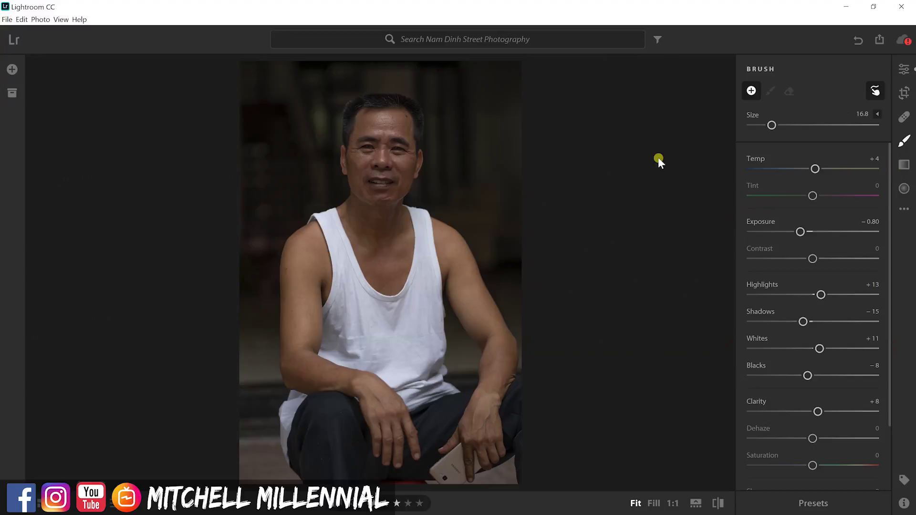
left_click(905, 190)
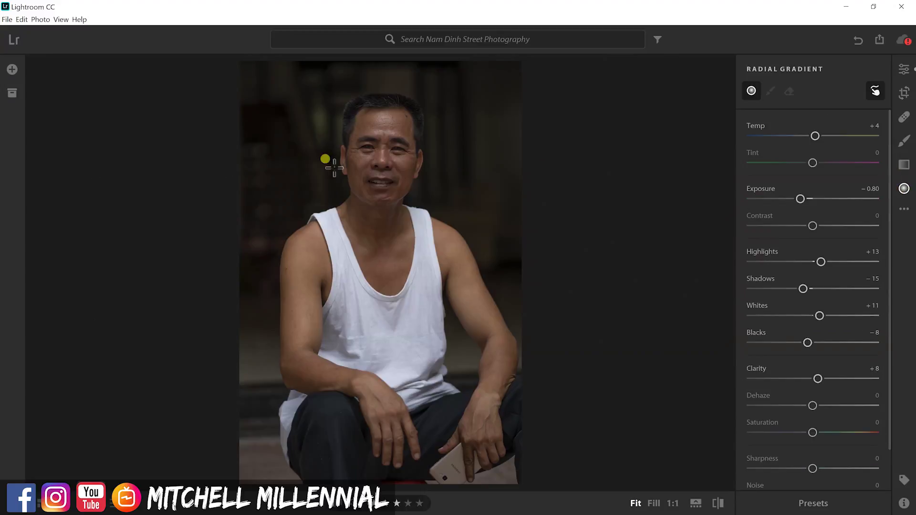
left_click_drag(348, 125, 415, 207)
left_click_drag(346, 121, 385, 161)
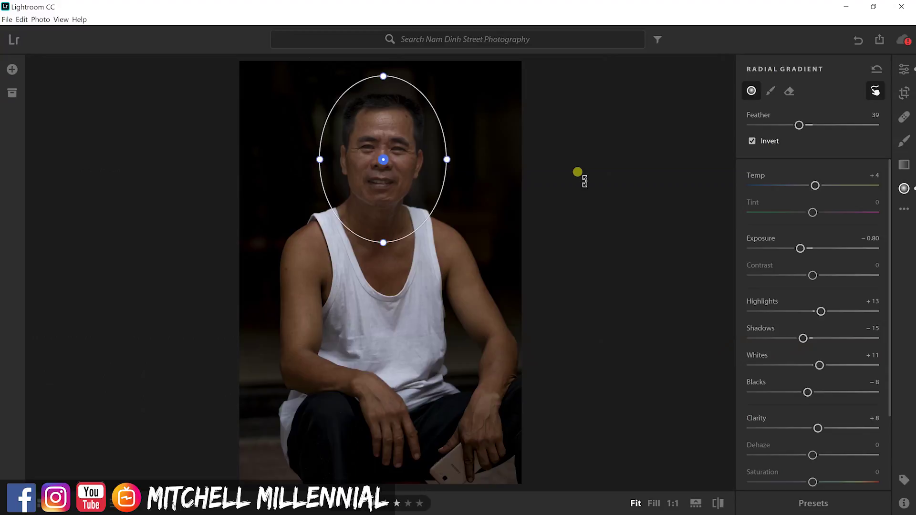
left_click(753, 139)
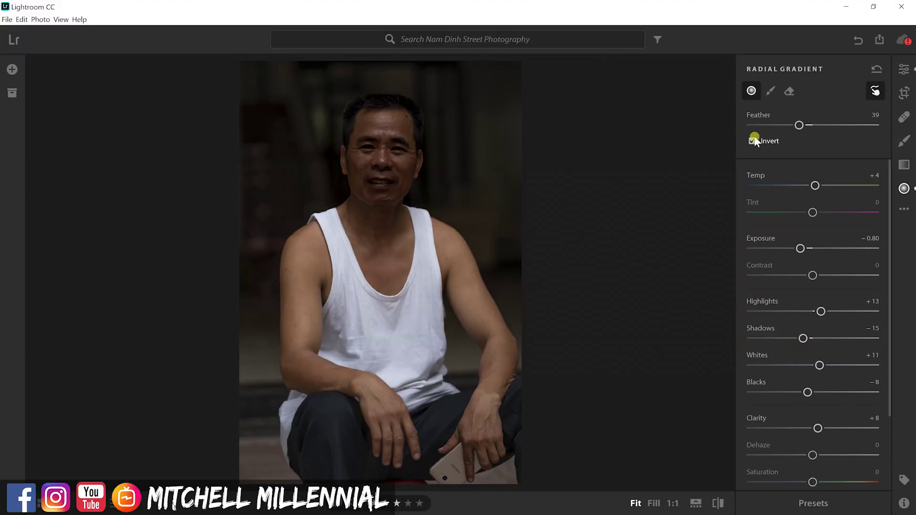
left_click(753, 139)
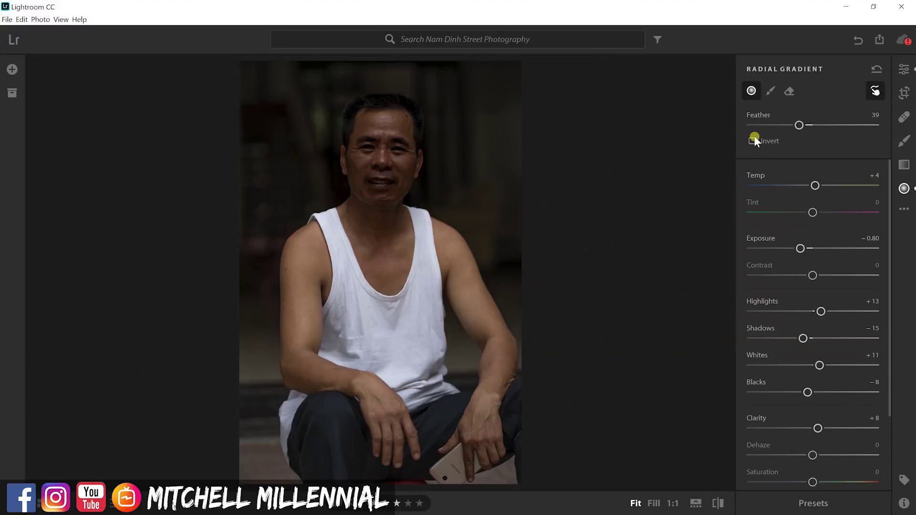
Reset the gradient's light sliders, then set Shadows to +100 and Exposure to +0.40
double_click(802, 249)
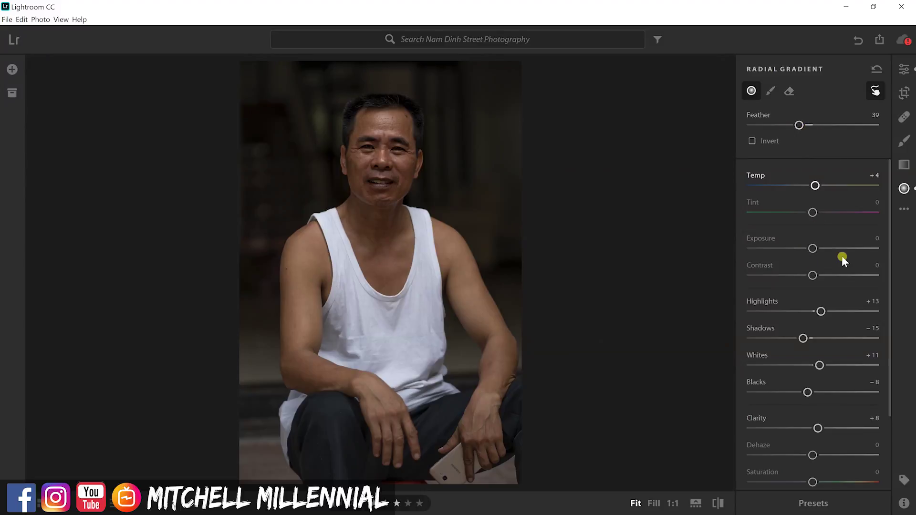
double_click(810, 339)
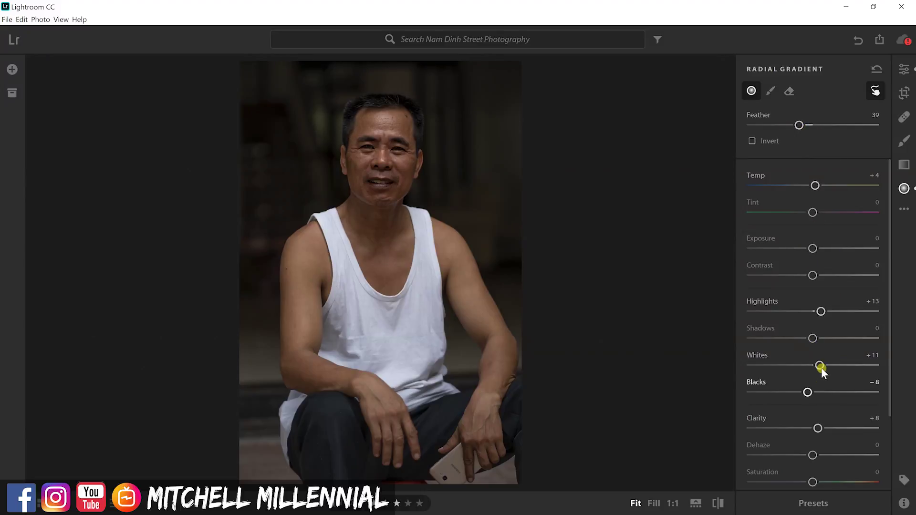
double_click(818, 365)
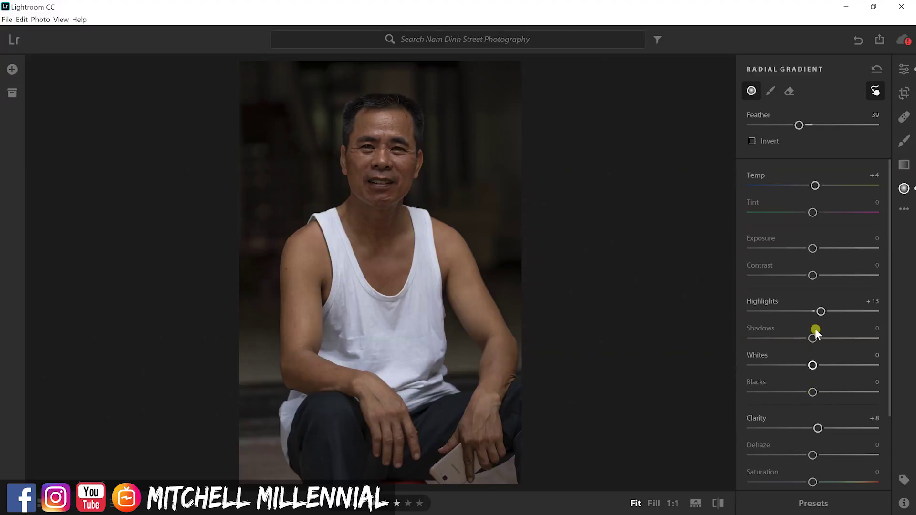
double_click(822, 312)
mouse_move(823, 339)
left_mouse_down()
mouse_move(848, 339)
mouse_move(840, 339)
left_mouse_up()
left_click_drag(347, 131, 391, 167)
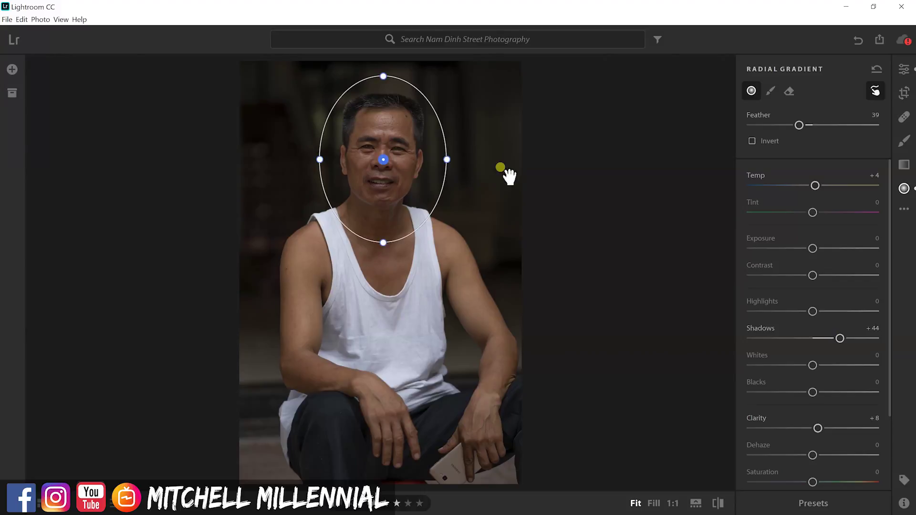
left_click_drag(839, 338, 913, 337)
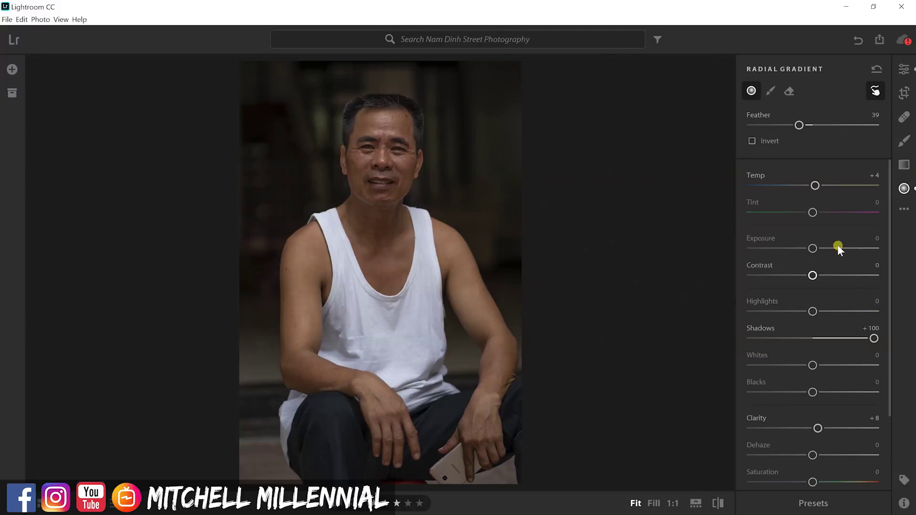
left_click_drag(812, 248, 825, 249)
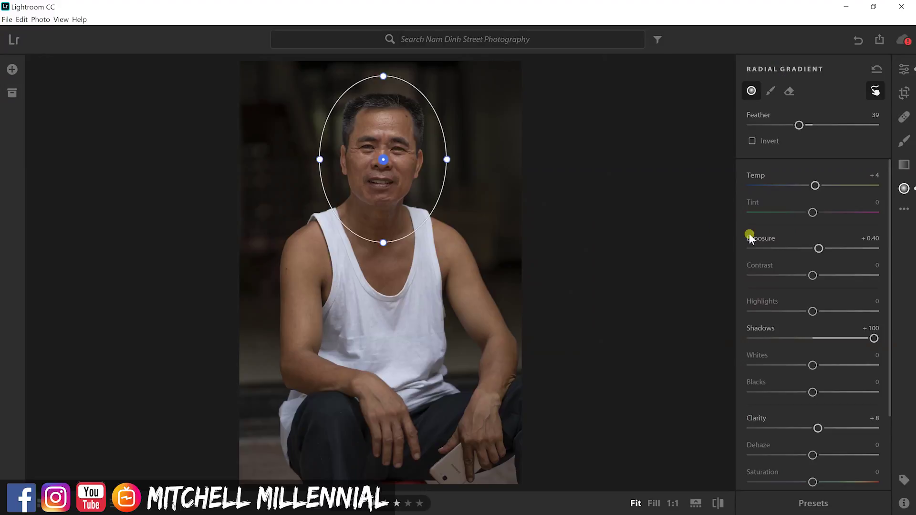
left_click(686, 258)
Set the portrait's overall Whites to +23 and Blacks to −8
key("e")
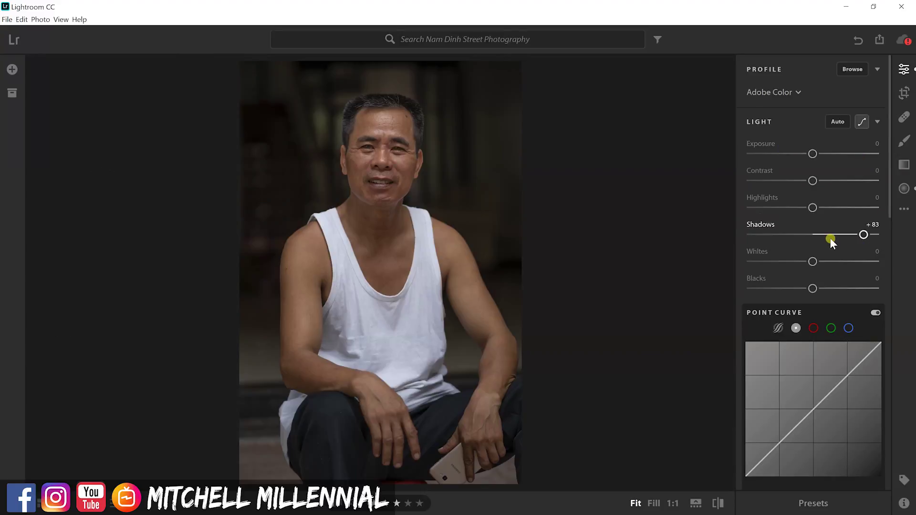
left_click_drag(824, 262, 808, 289)
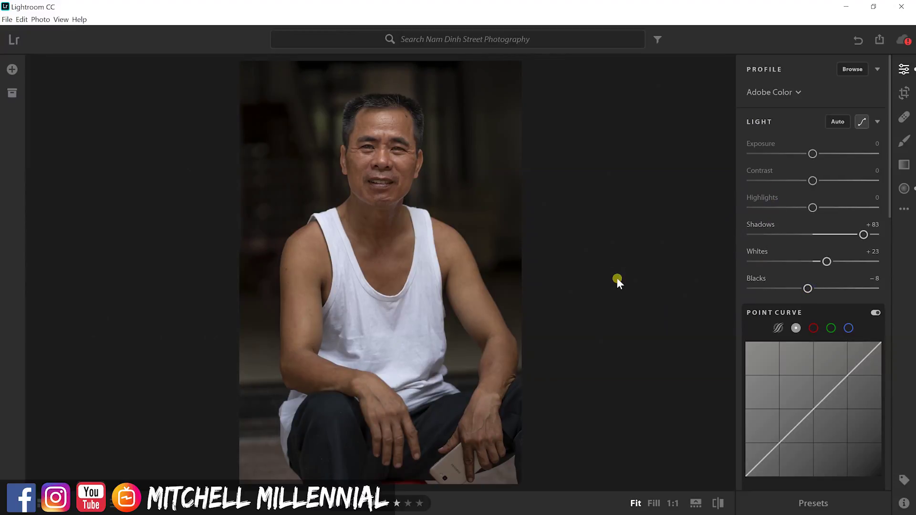
Show the album as a square grid with the album list, and open the caged-chickens photo
key("g")
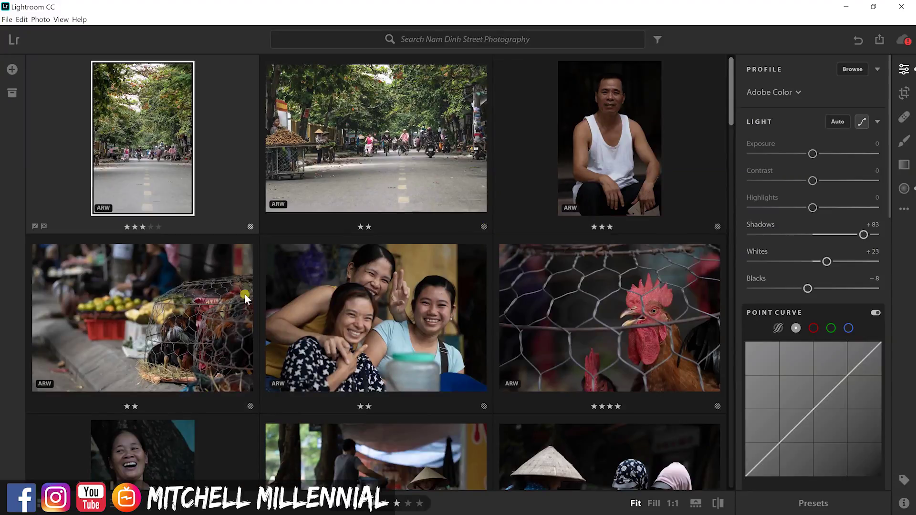
key("e")
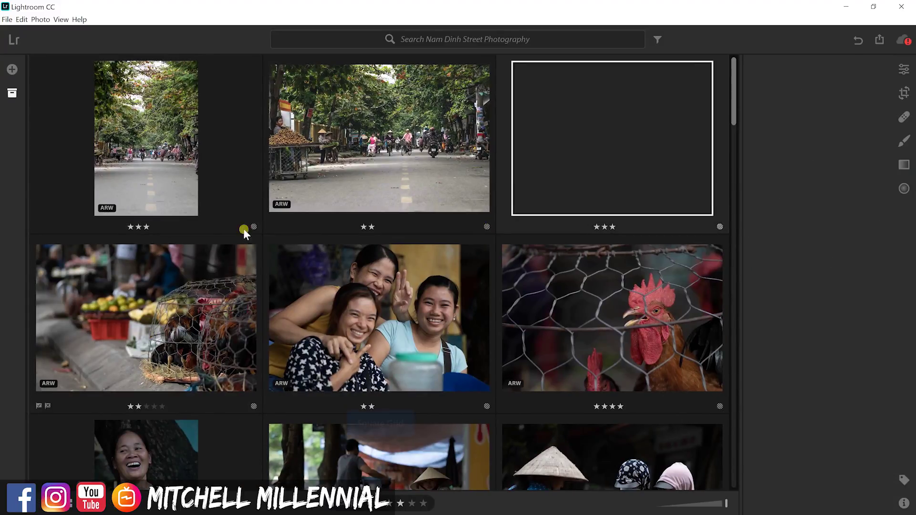
left_click(257, 293)
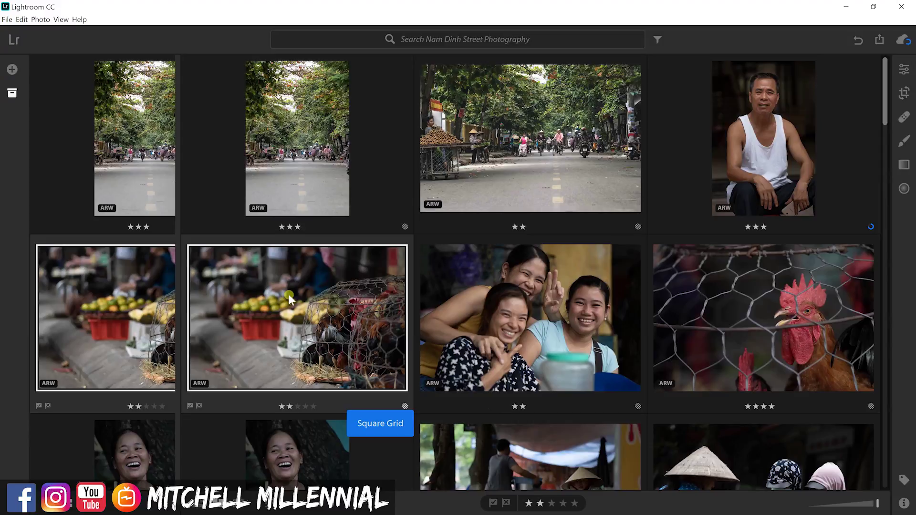
key("p")
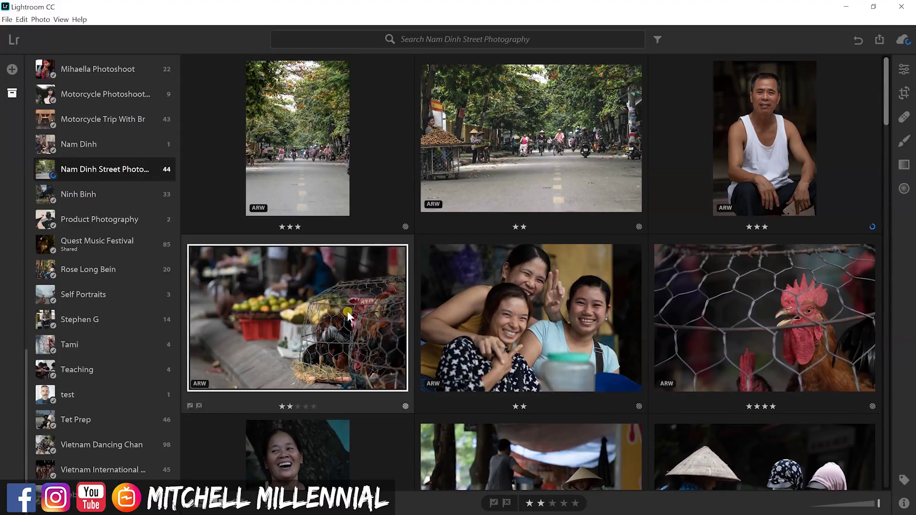
double_click(311, 355)
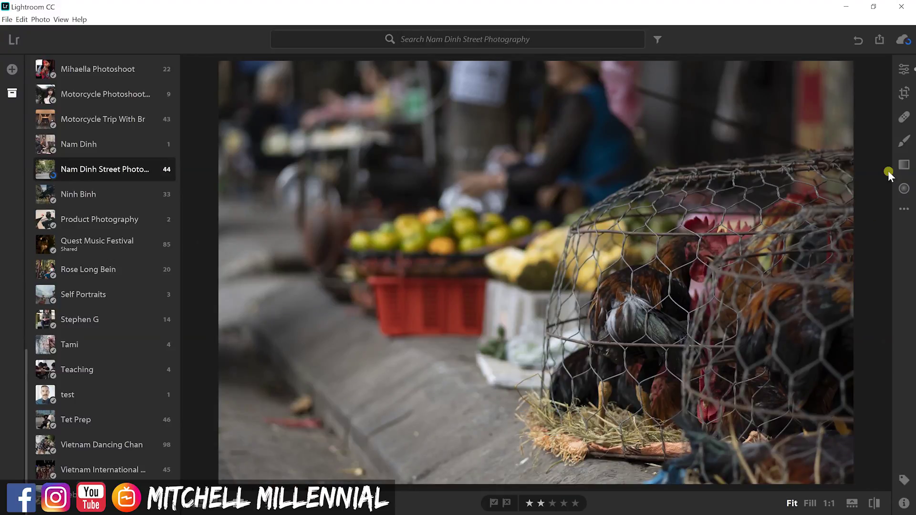
Set Whites +25, Blacks −10, lifted Shadows and Highlights +14, then paste onto the laughing woman portrait
left_click(907, 69)
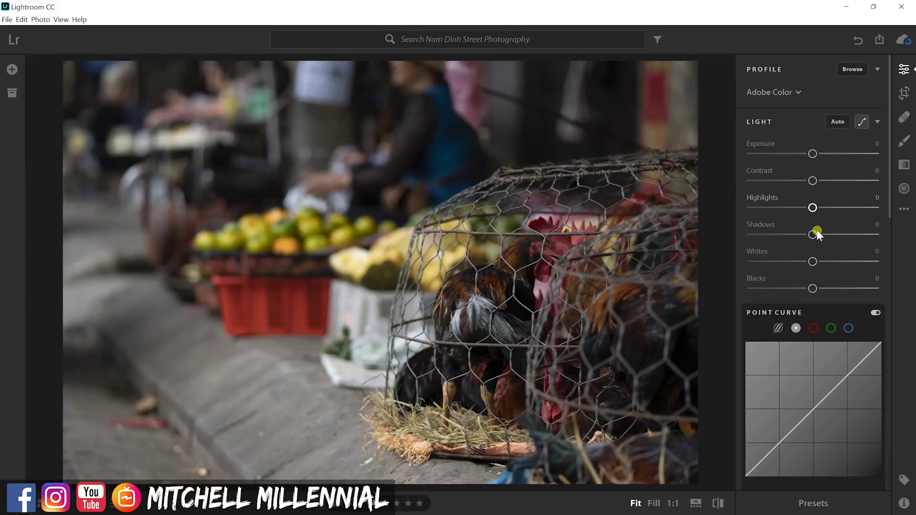
left_click_drag(815, 261, 806, 289)
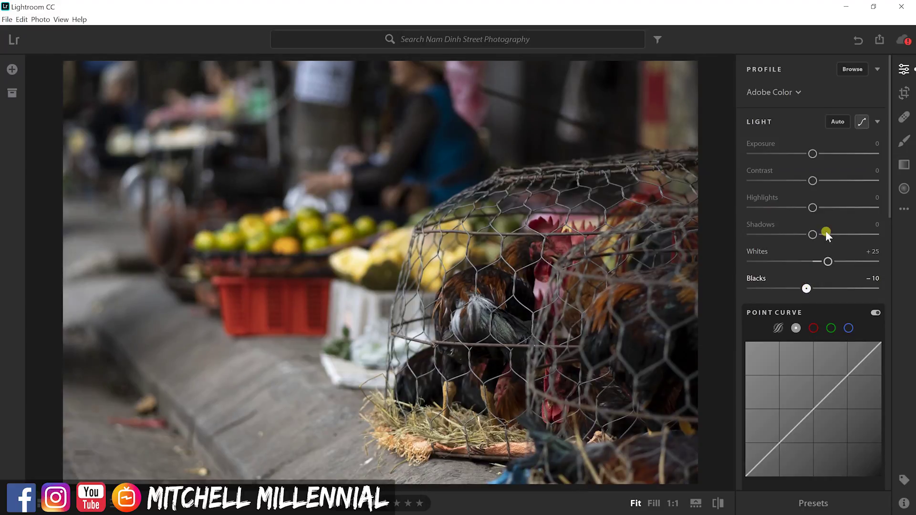
left_click(818, 234)
left_click_drag(819, 236, 865, 232)
left_click_drag(815, 207, 824, 209)
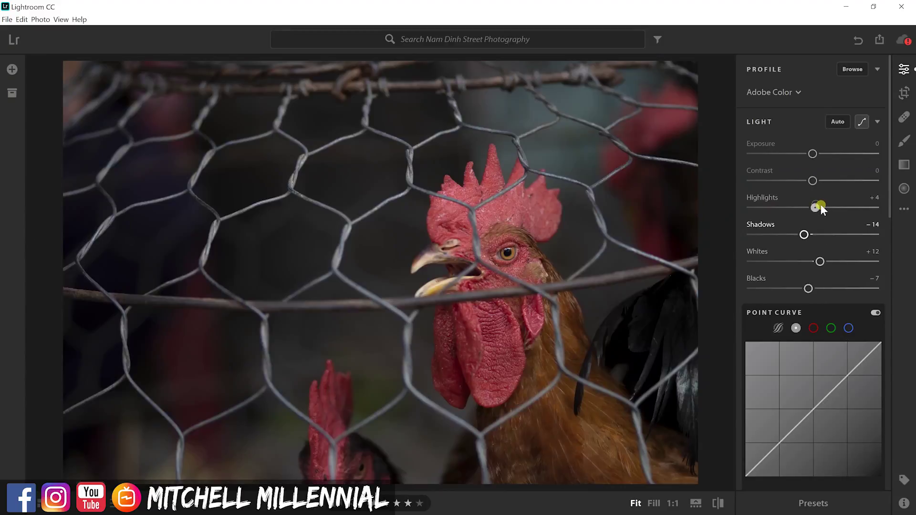
left_click_drag(824, 208, 826, 210)
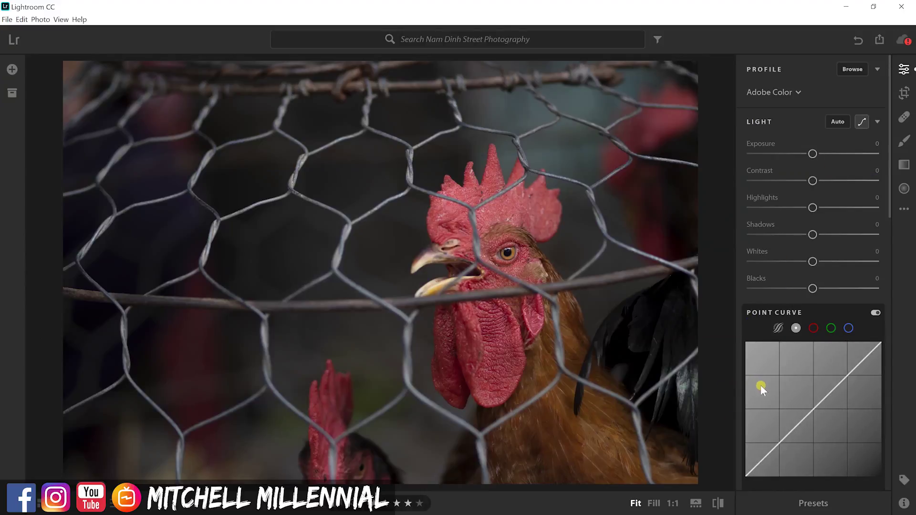
key("Right")
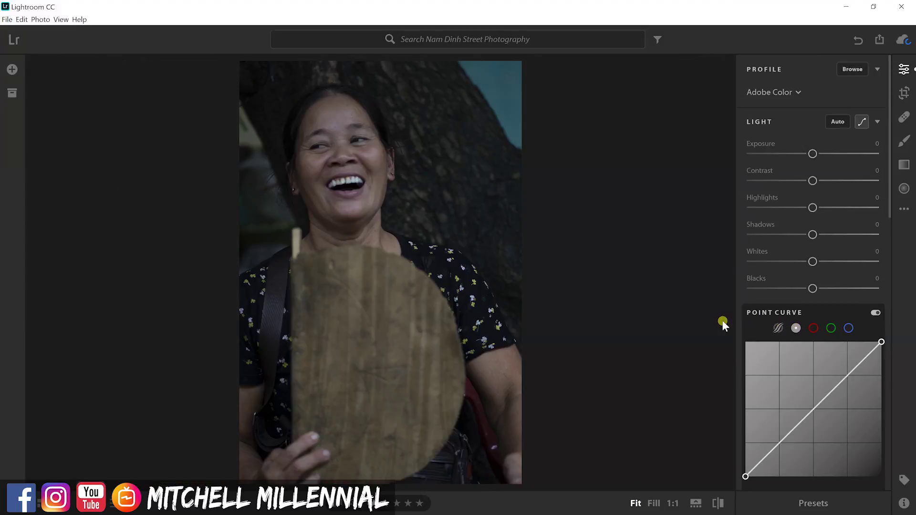
key("shift+a")
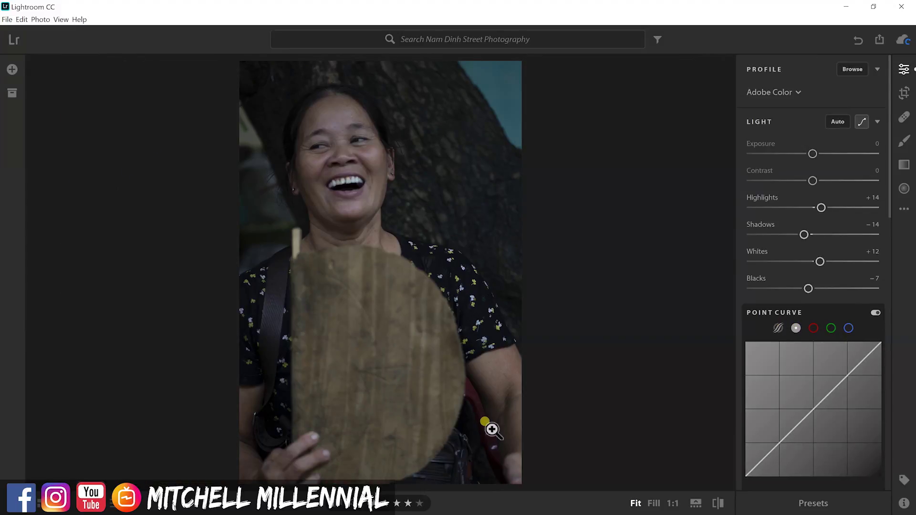
Back in the photo grid, give the chicken-cage fruit-stall photo a one-star rating
key("g")
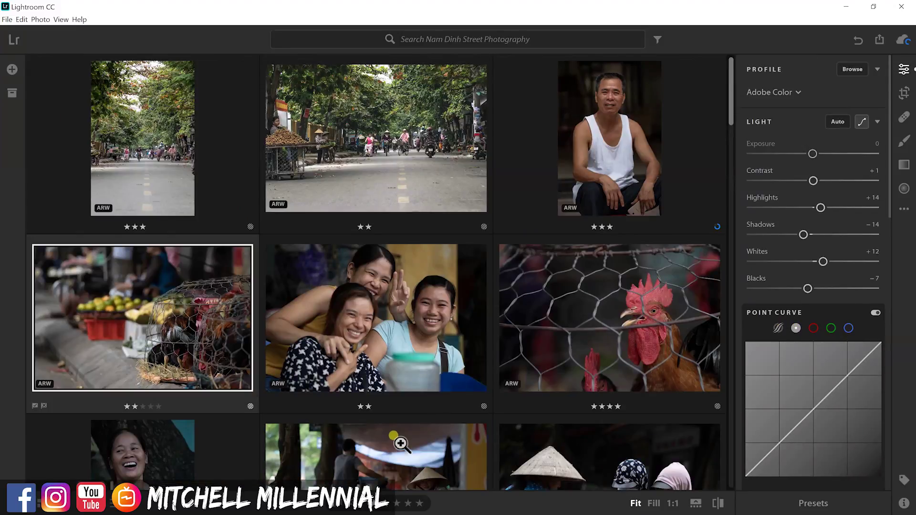
scroll(128, 310, "down", 2)
key("1")
key("Right")
key("Right")
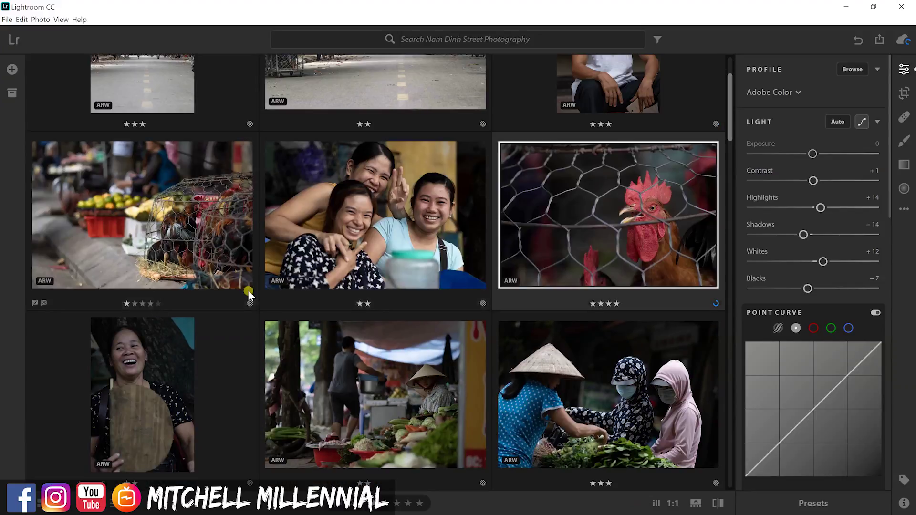
key("1")
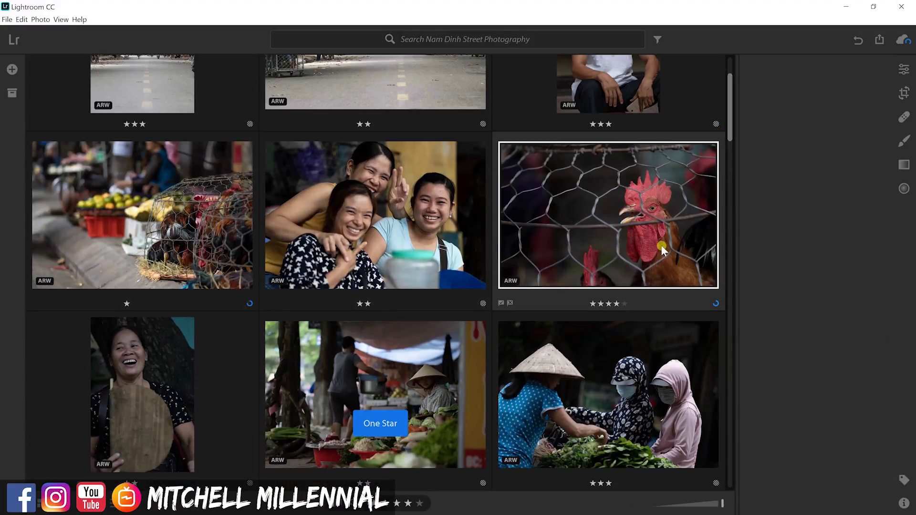
View photos individually in Detail view and flag the laughing woman portrait as rejected
key("d")
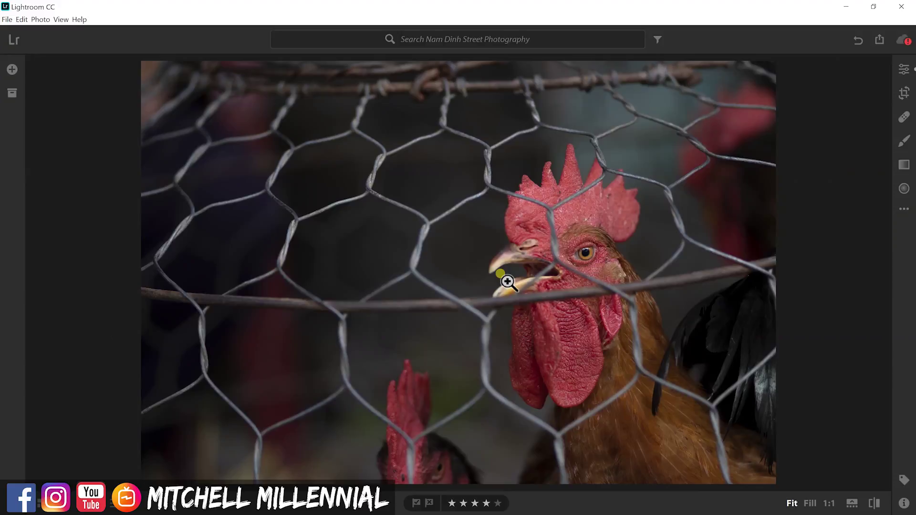
key("Right")
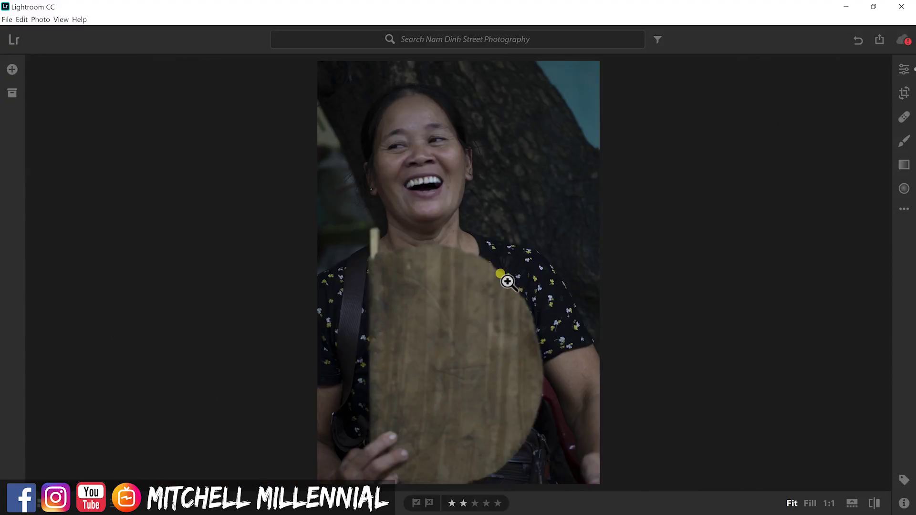
key("x")
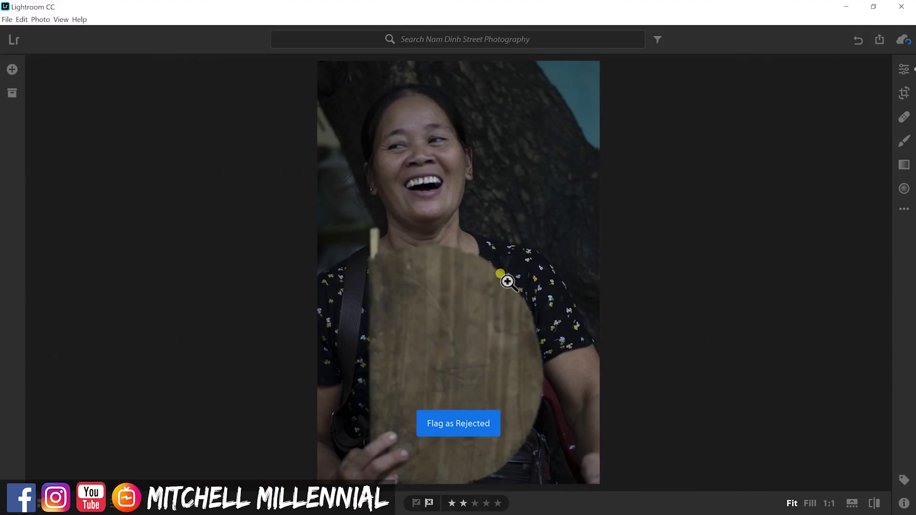
Remove the rejected wooden-fan portrait from the album, turning off future confirmations
right_click(527, 330)
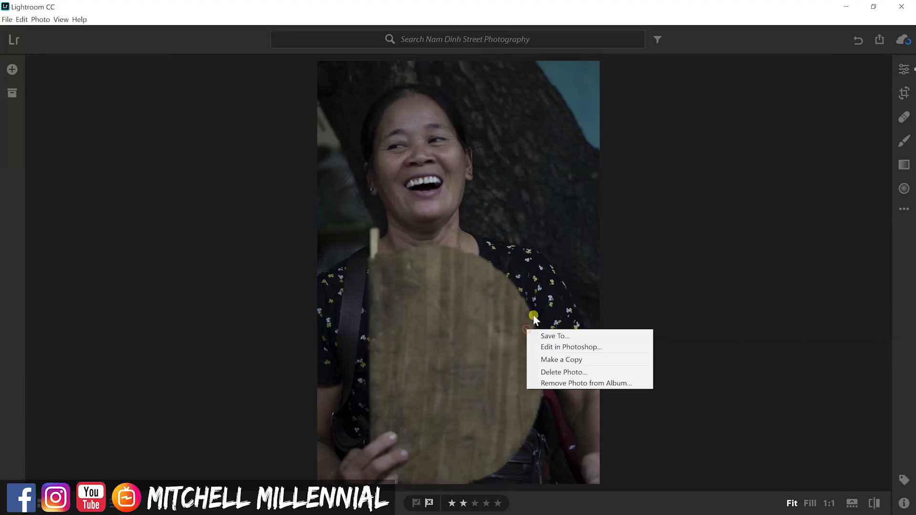
left_click(597, 383)
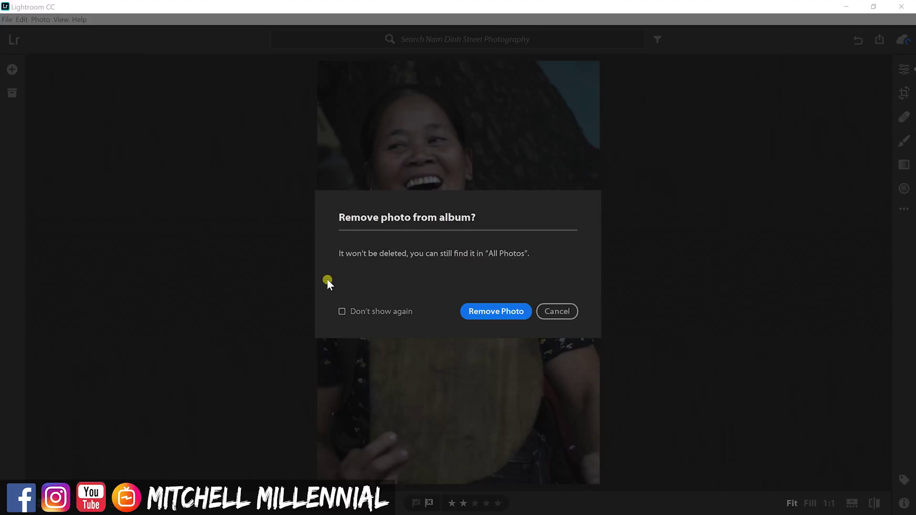
left_click(363, 312)
left_click(491, 305)
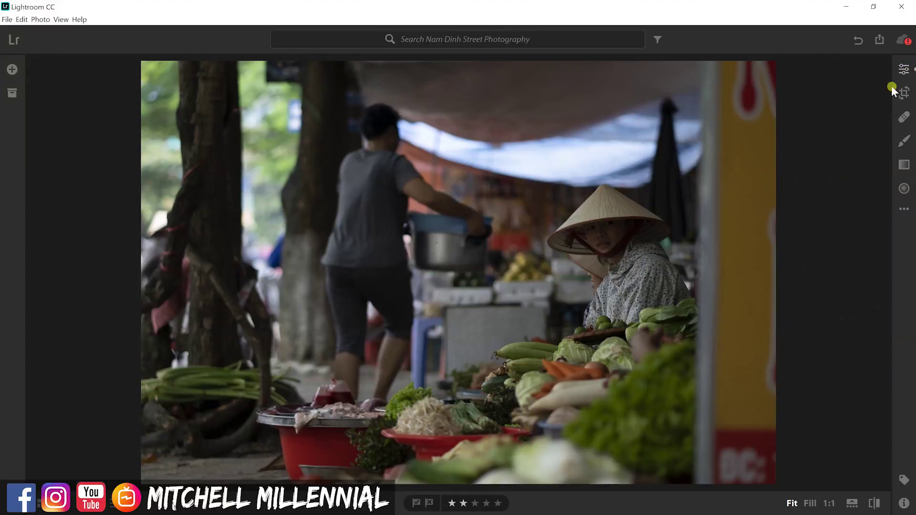
Raise Shadows to +100 and lower Blacks to −9 on the conical-hat vegetable-stall photo
left_click(896, 72)
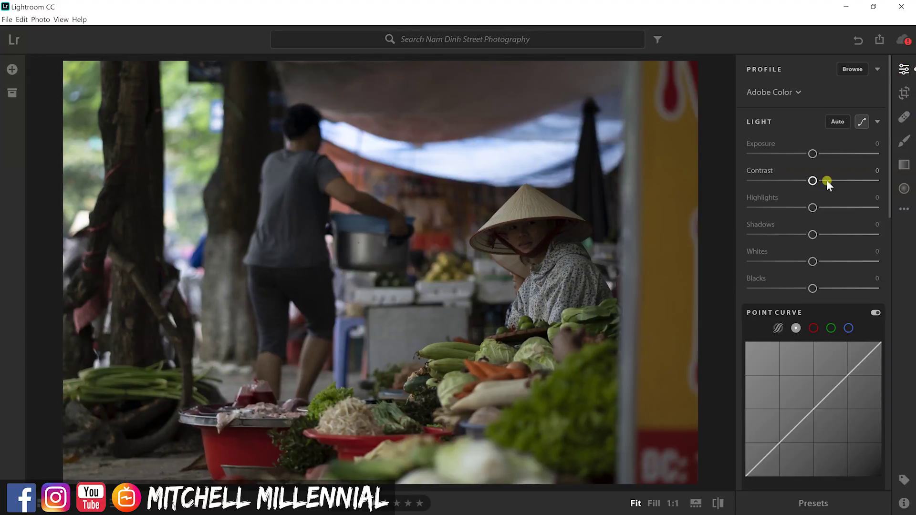
left_click_drag(828, 232, 878, 237)
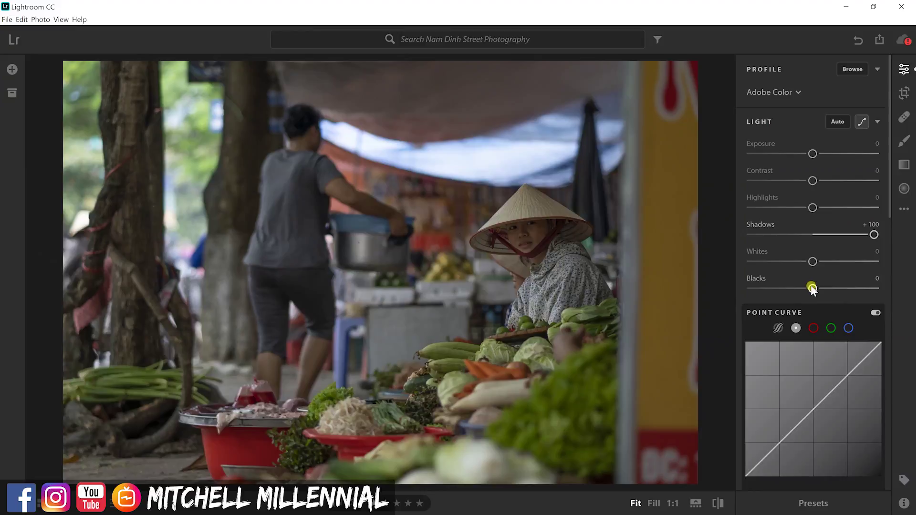
left_click_drag(811, 288, 805, 288)
Switch to the Brush tool and reset its Exposure, Shadows and Clarity sliders to zero
key("r")
left_click(904, 141)
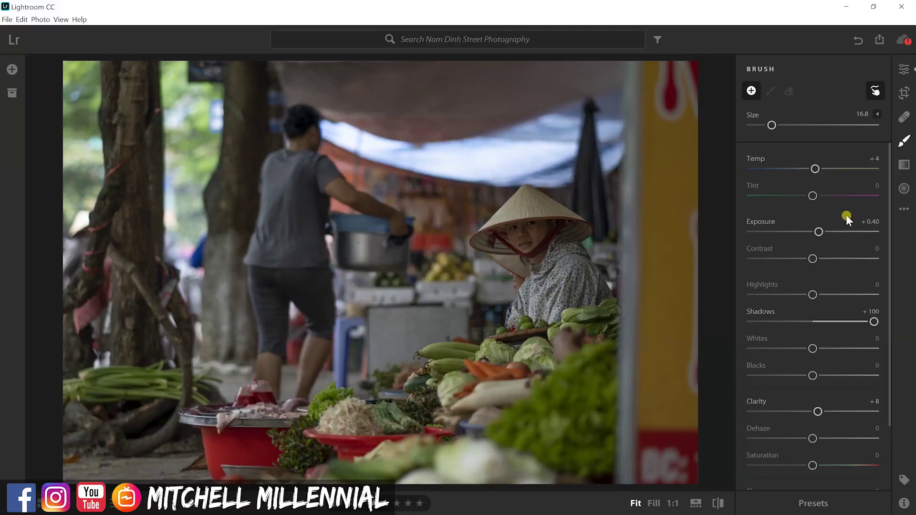
double_click(821, 322)
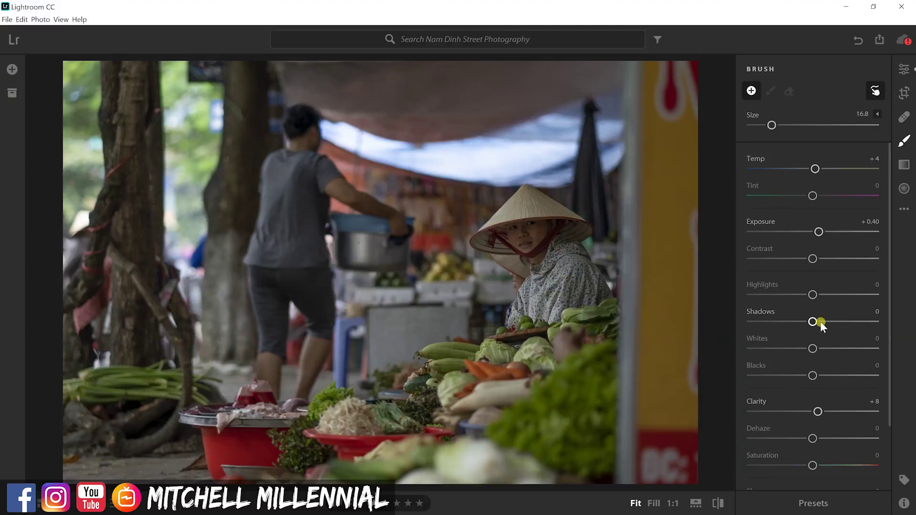
scroll(808, 241, "down", 1)
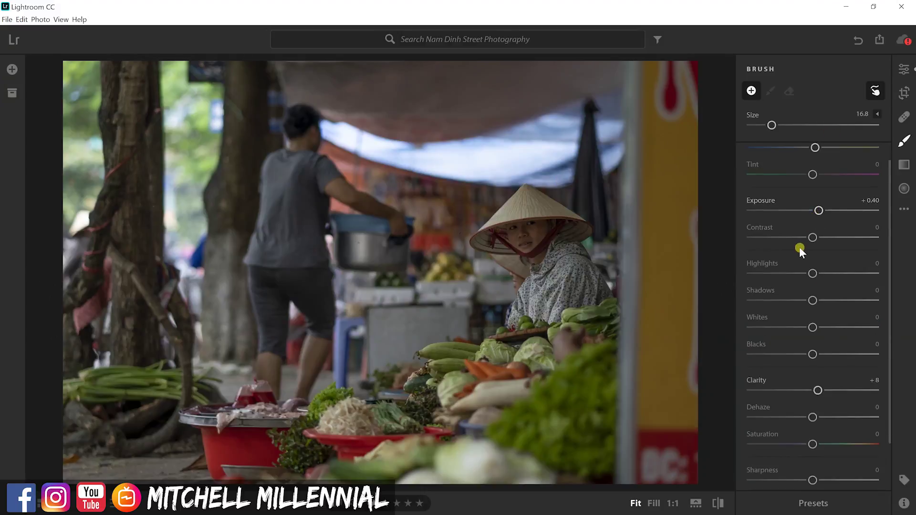
double_click(815, 211)
left_click_drag(812, 300, 814, 300)
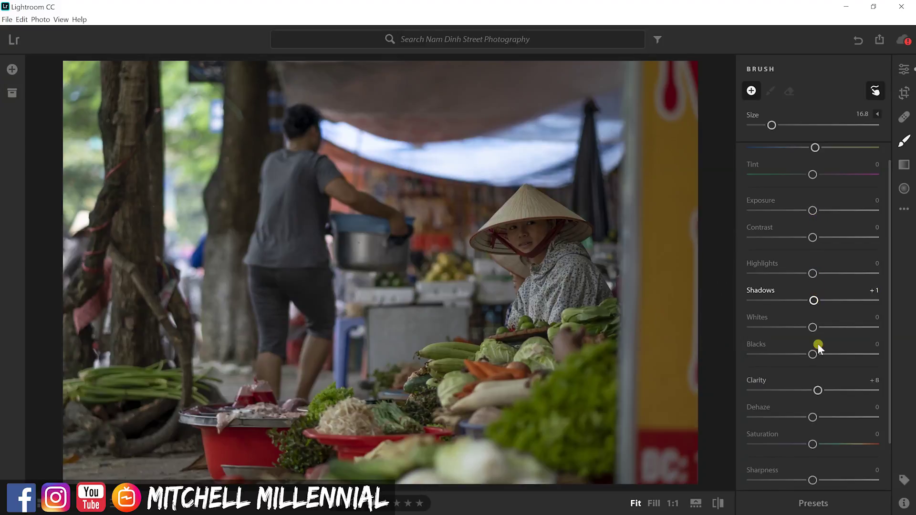
double_click(818, 390)
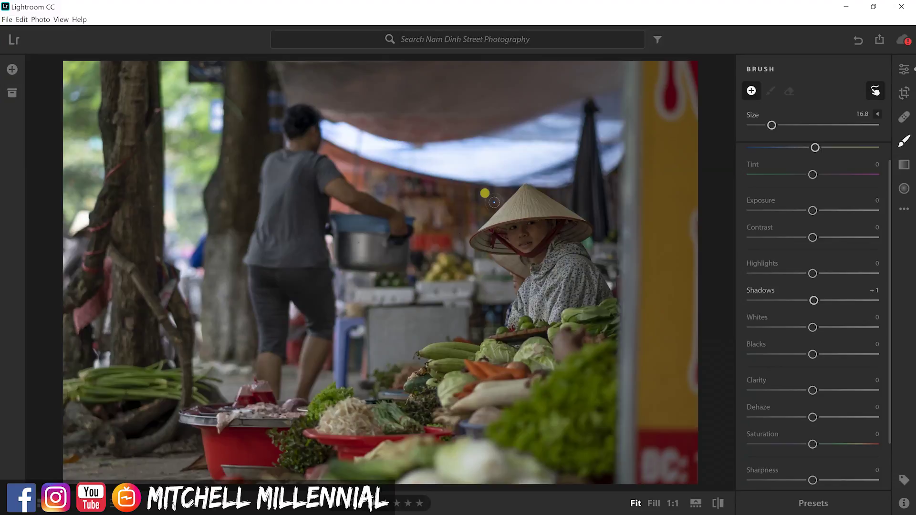
Paint a size-10 brush mask over the vendor, brightening her with Exposure +0.56 and Shadows +42
key("bracketleft")
key("bracketleft")
mouse_move(515, 212)
left_mouse_down()
mouse_move(488, 205)
mouse_move(508, 207)
left_mouse_up()
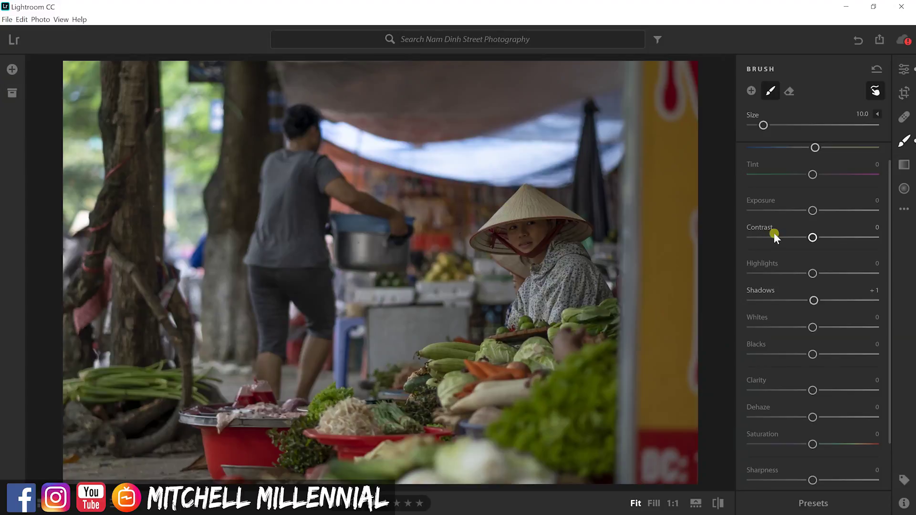
left_click(527, 235)
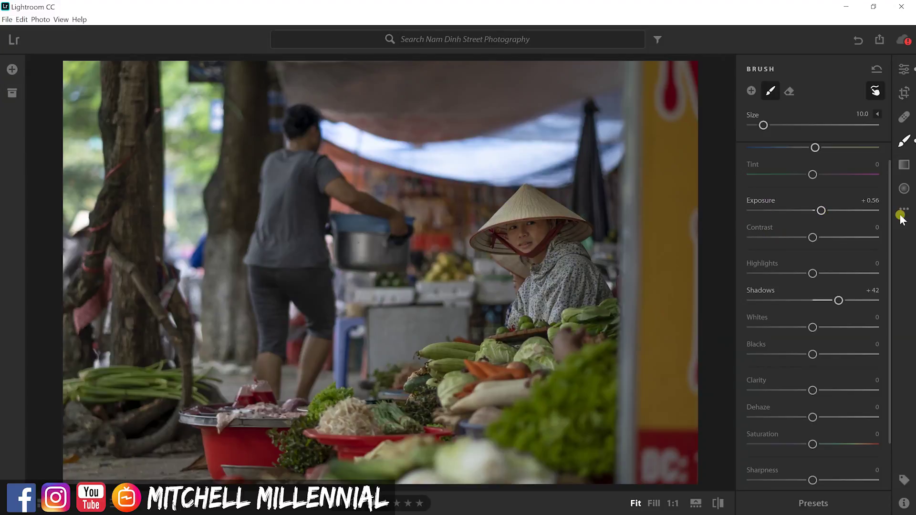
key("Escape")
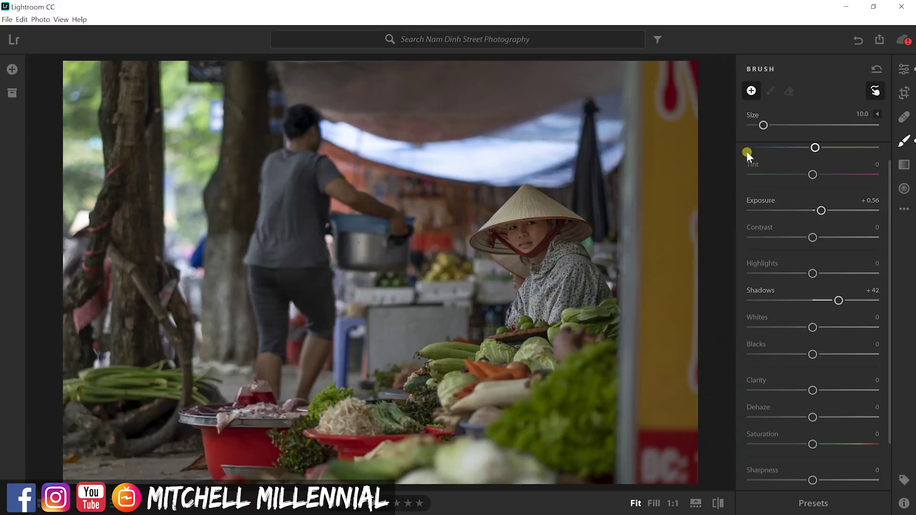